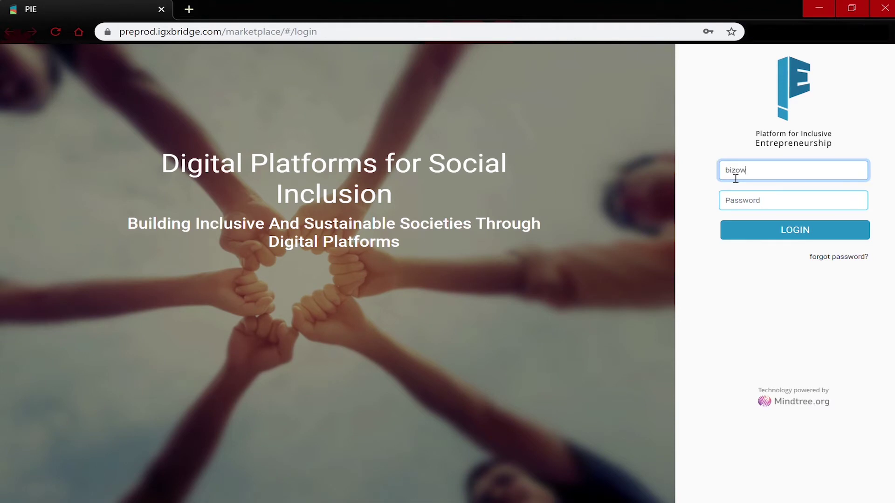
Sign in as the business owner using the account e-mail and password
type("@ippc")
left_click(775, 204)
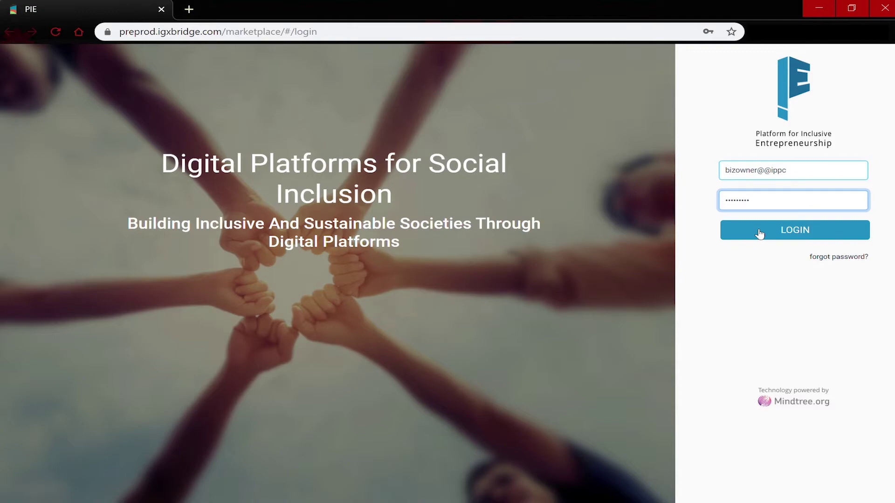
left_click(760, 234)
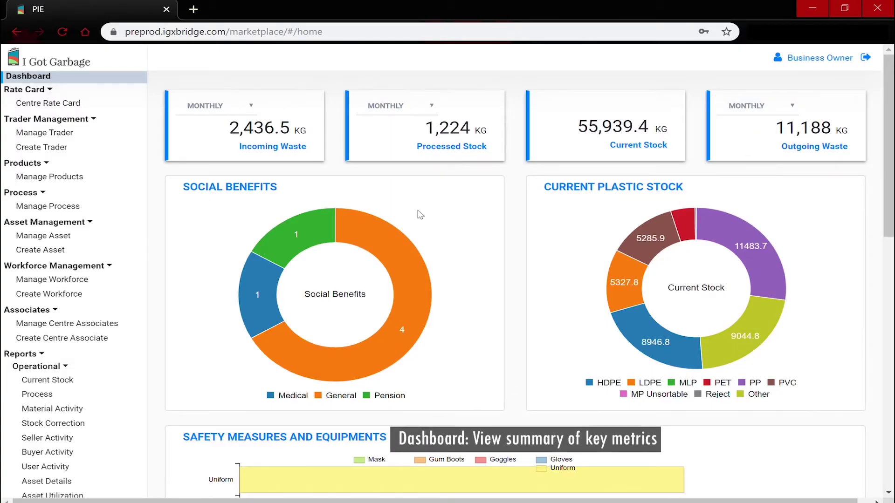
mouse_move(682, 232)
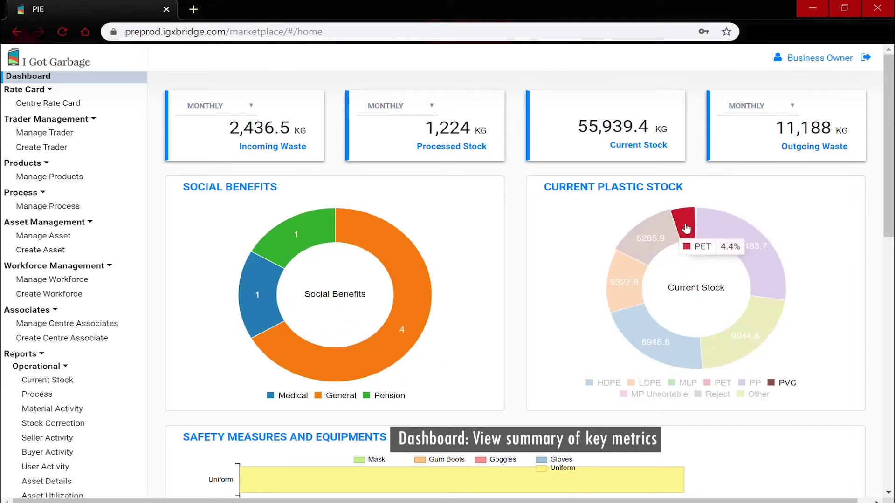
mouse_move(694, 357)
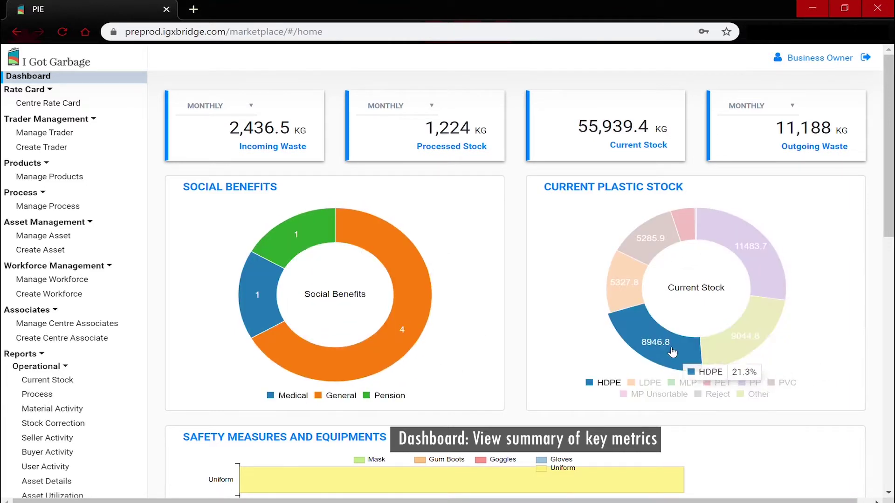
scroll(888, 154, "down", 3)
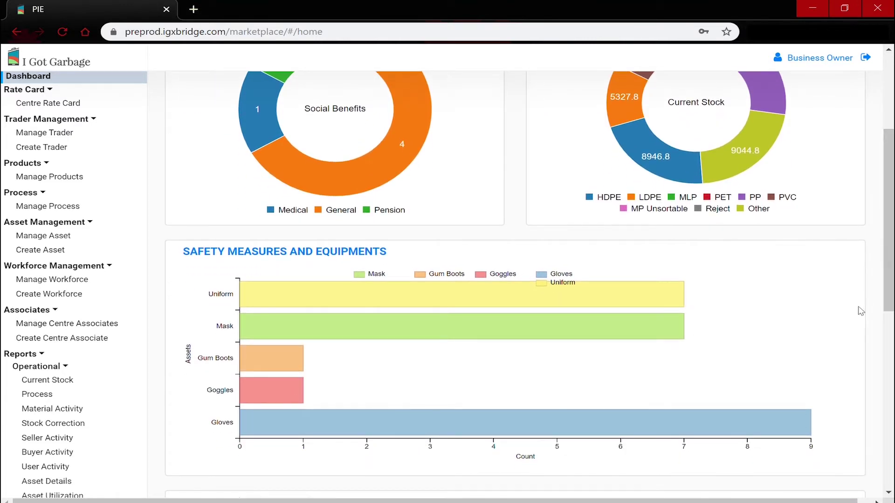
scroll(889, 307, "down", 8)
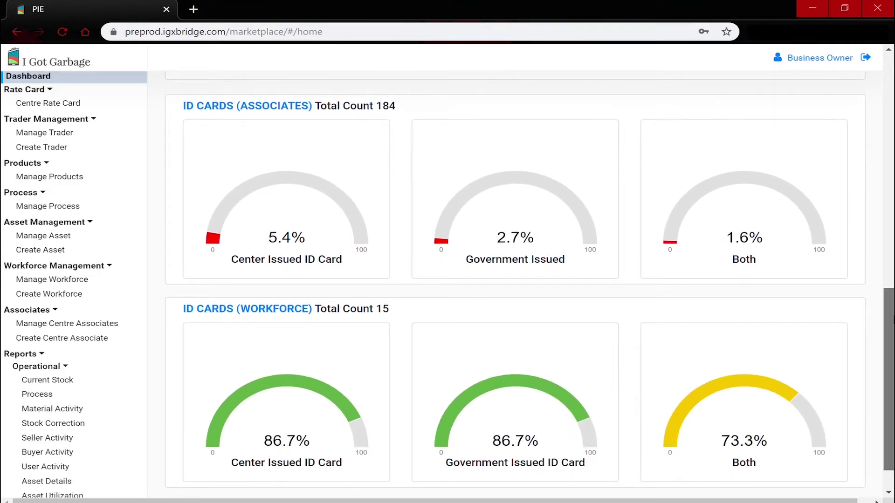
left_click_drag(888, 298, 892, 54)
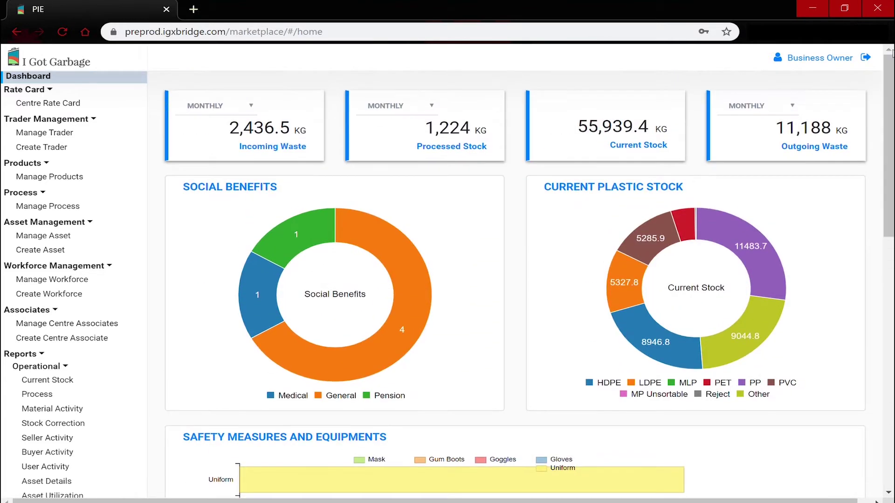
Review the business owner's profile and centre details, then go to the Centre Rate Card page
left_click(819, 58)
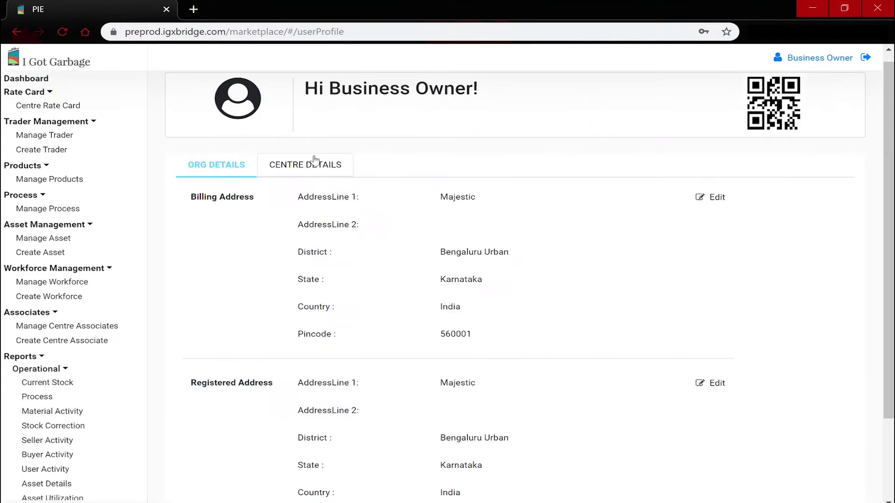
left_click(315, 160)
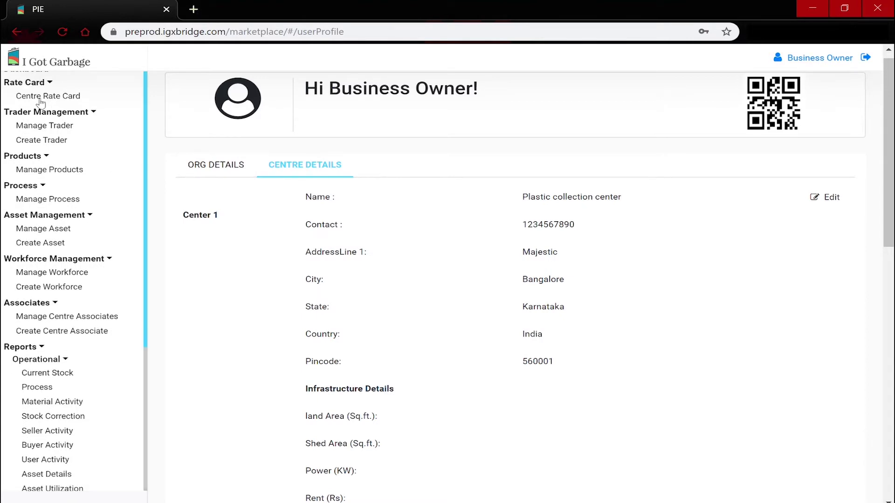
scroll(39, 101, "up", 1)
left_click(28, 68)
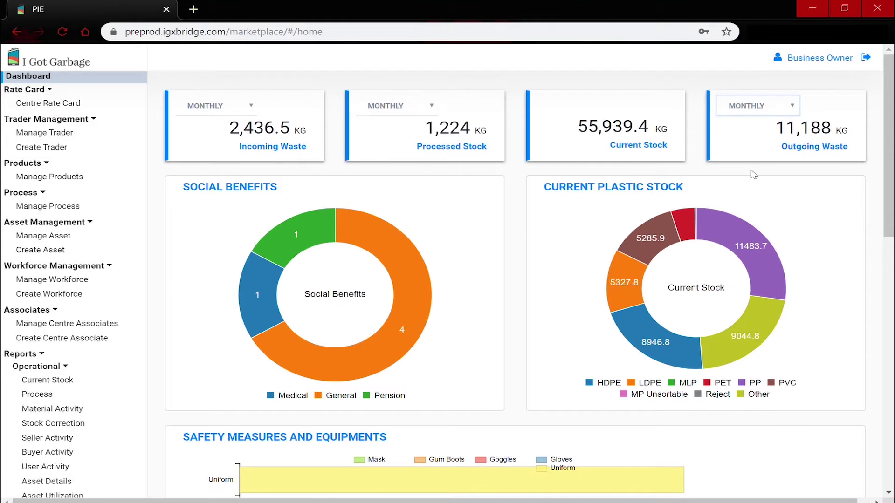
left_click(64, 104)
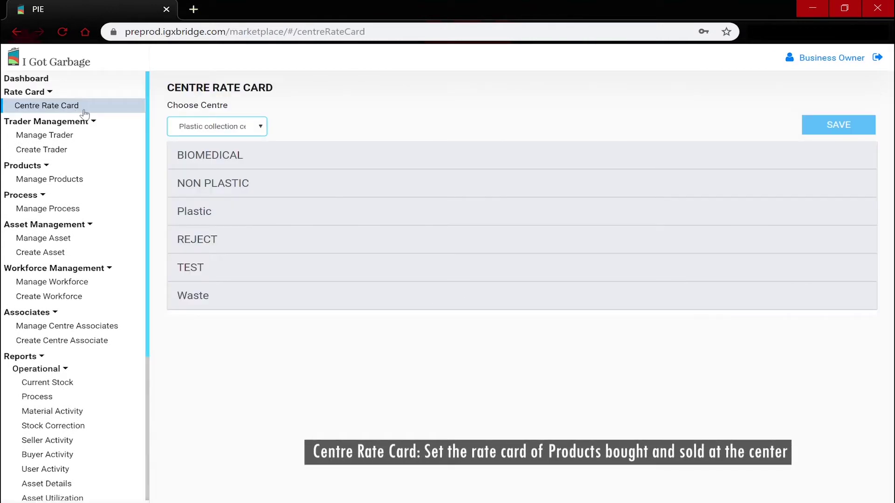
Price HDPE Aglo Gatta under Plastic > HDPE at buy 10 and sell 12
left_click(188, 184)
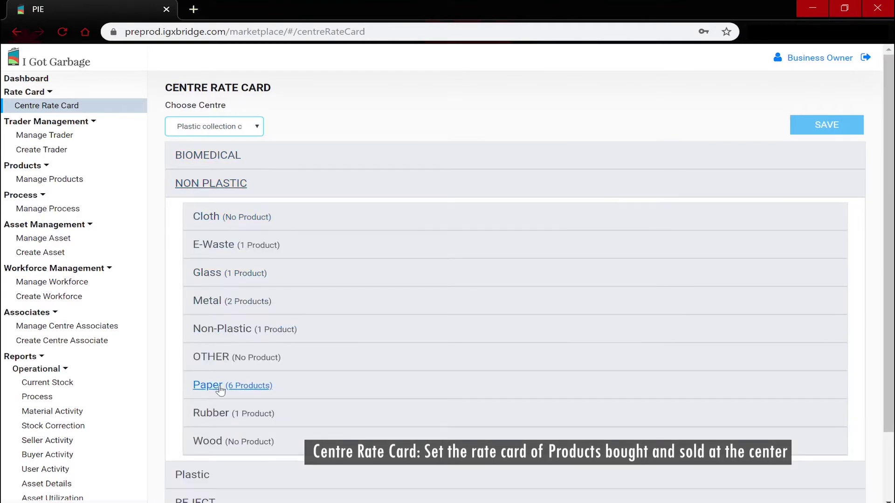
scroll(205, 392, "down", 2)
left_click(210, 394)
left_click(217, 433)
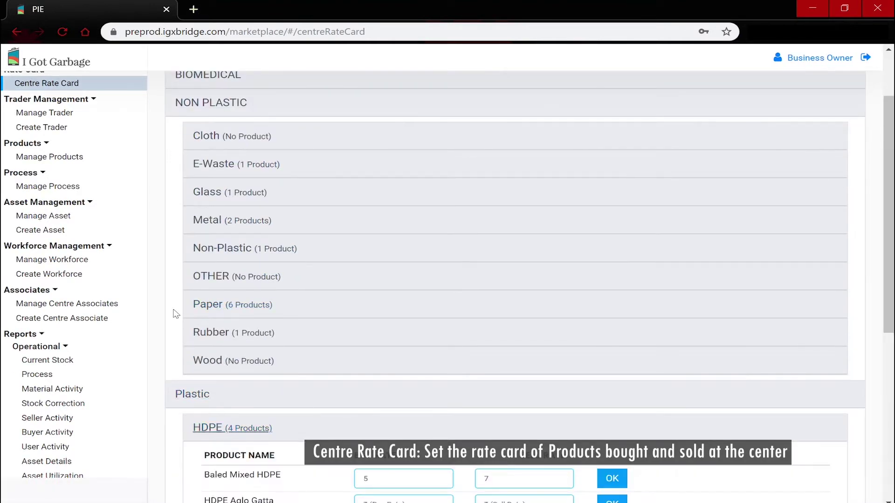
left_click(223, 103)
left_click(417, 239)
type("10")
left_click(508, 242)
type("12")
left_click(604, 249)
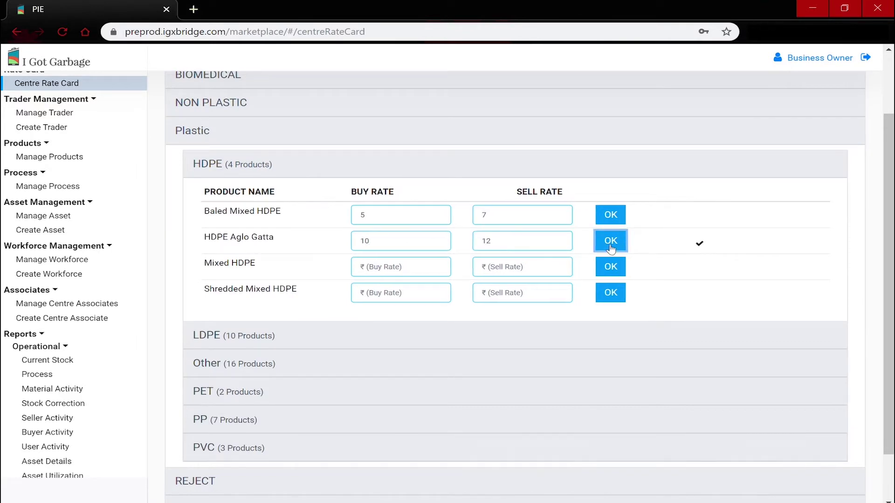
Price LDPE Baled Milk covers at buy 12 and sell 16, then save the rate card
left_click(207, 339)
scroll(487, 420, "down", 3)
left_click(417, 257)
type("12")
left_click(503, 259)
type("16")
left_click(610, 259)
scroll(539, 315, "down", 5)
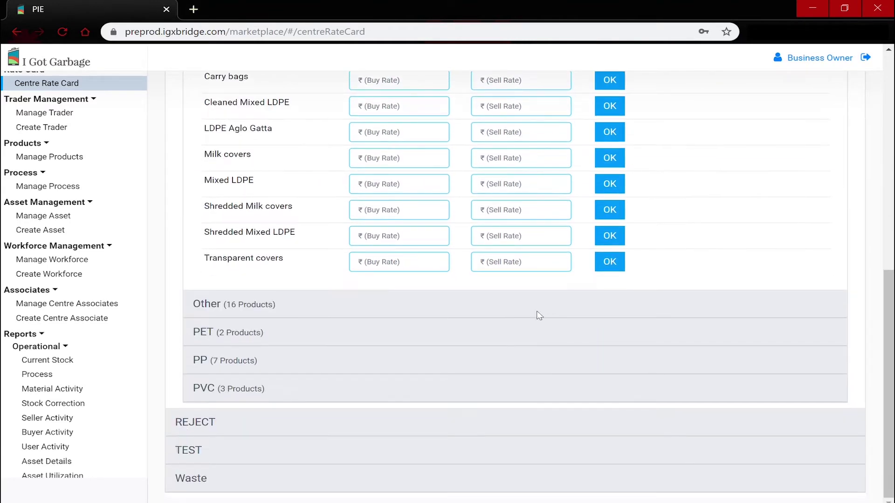
scroll(539, 316, "up", 10)
left_click(814, 132)
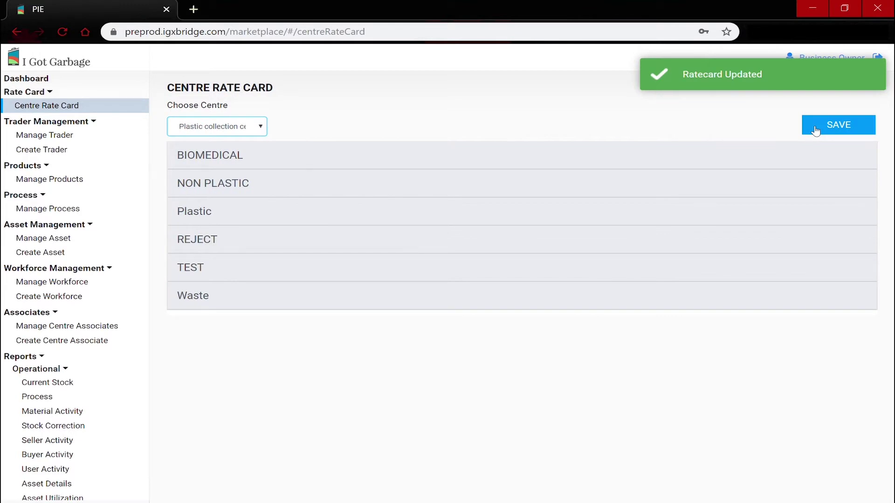
Start a new trader from Manage Trader and enter the trader's name and mobile number
left_click(60, 136)
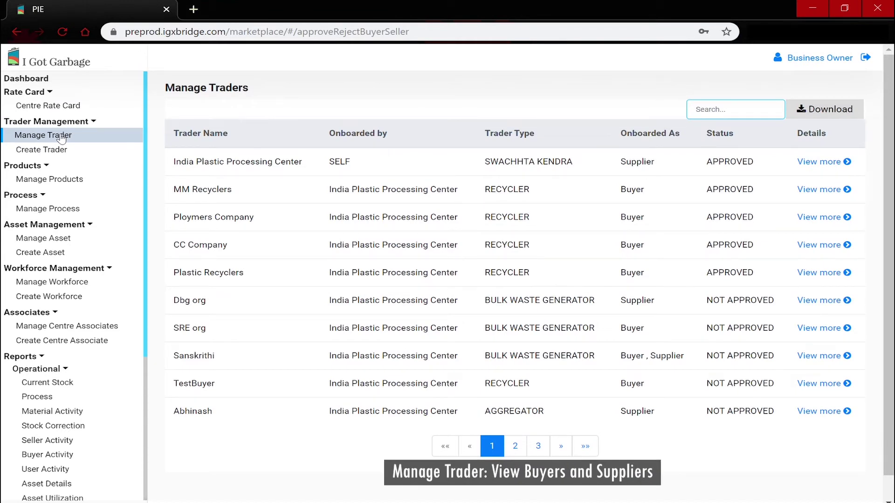
left_click(49, 149)
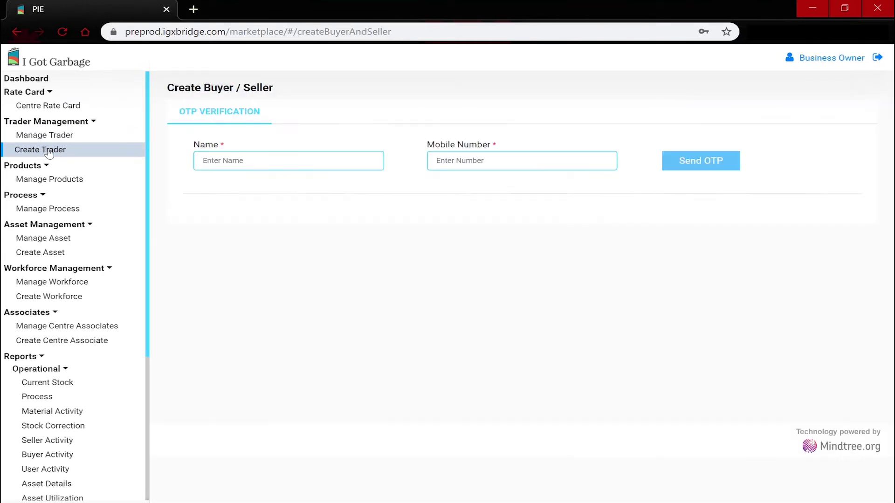
left_click(260, 169)
type("CDE L")
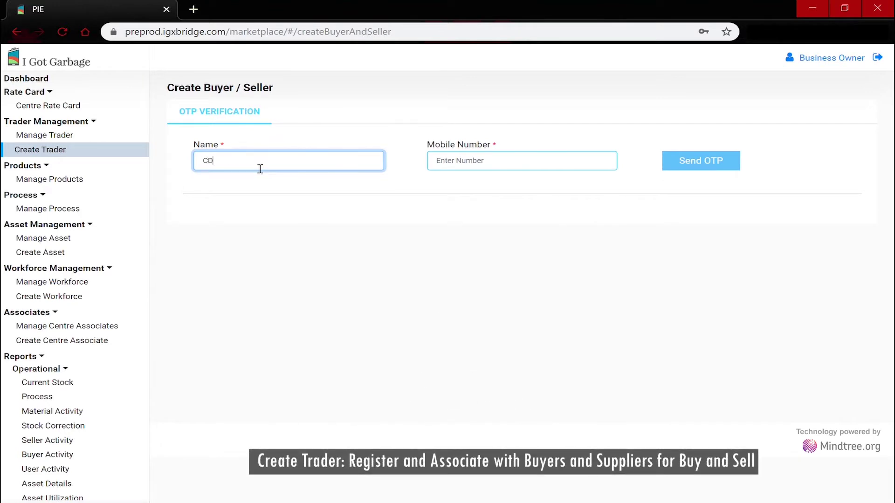
left_click(448, 164)
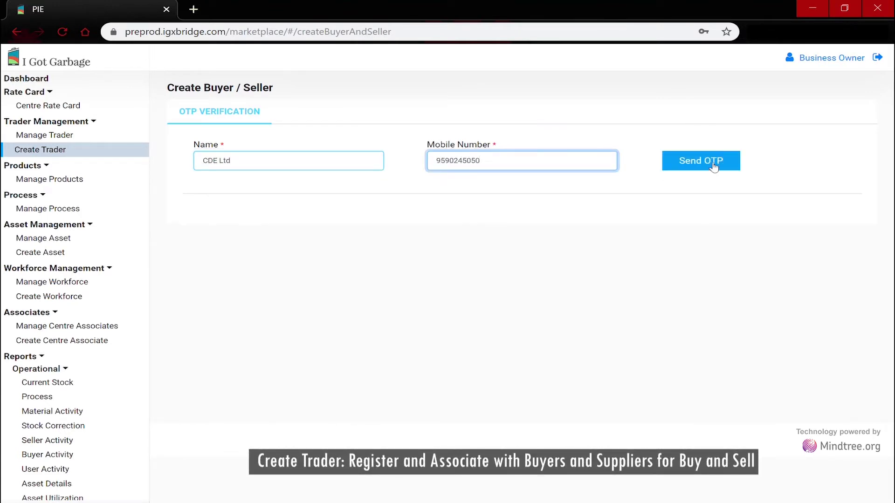
Send the OTP to the trader's mobile and enter the received four-digit code
left_click(710, 165)
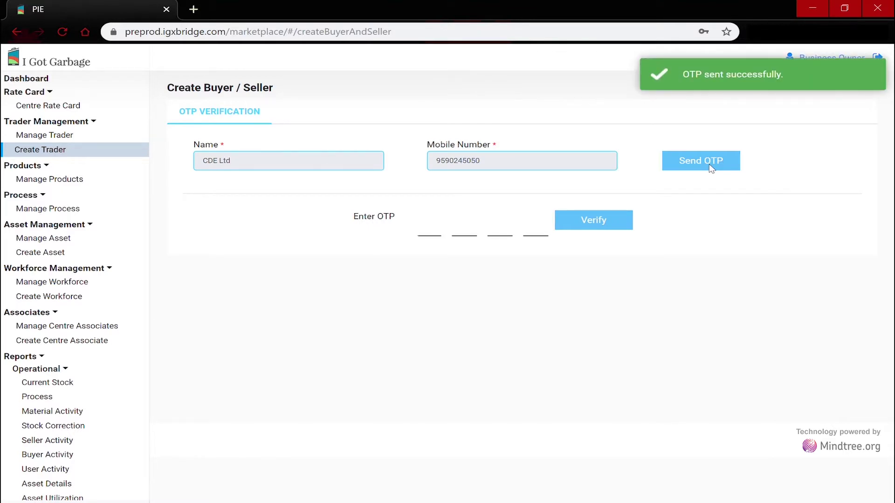
left_click(435, 238)
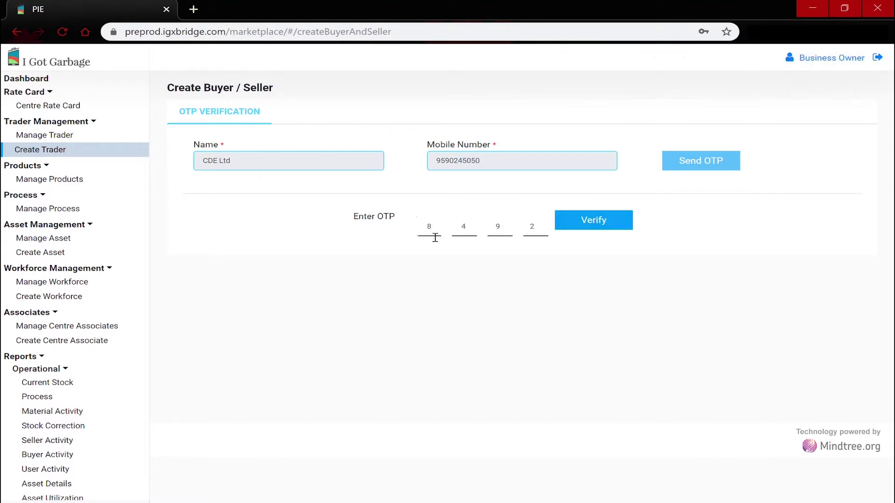
left_click(580, 220)
Enter organization name CD Traders and its phone, type Recycler, not CPCB/SPCB registered
left_click(296, 161)
type("CD Traders")
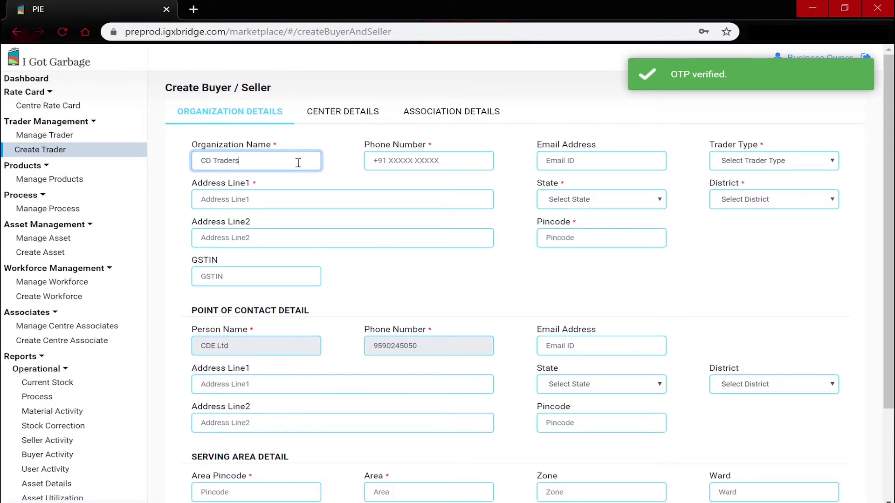
left_click(491, 164)
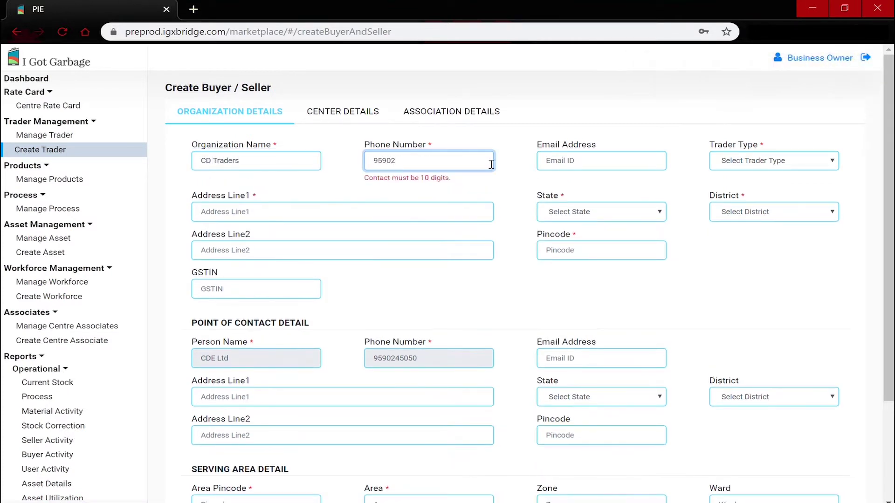
left_click(745, 161)
left_click(745, 301)
left_click(279, 199)
left_click(294, 254)
Set the organization address to Bengaluru, Karnataka, Bengaluru Urban district, pincode 560013
left_click(327, 296)
type("Bengaluru Cantt")
left_click(588, 293)
left_click(590, 298)
left_click(751, 305)
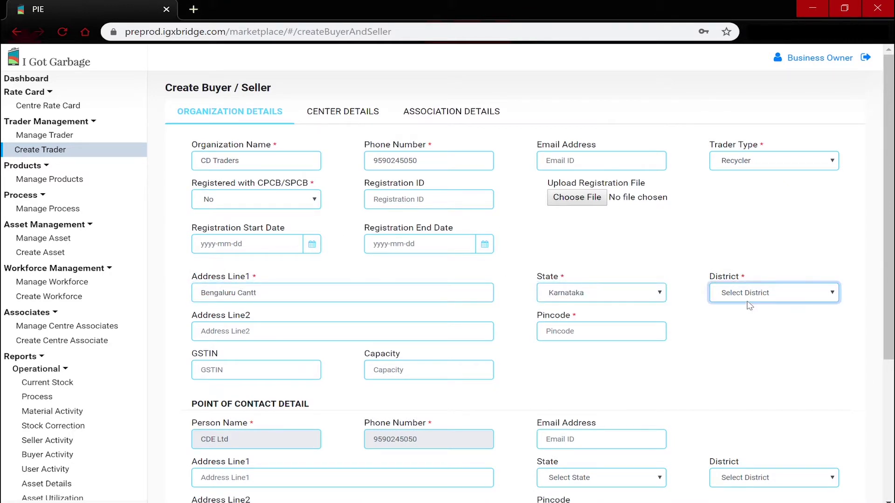
left_click(788, 121)
left_click(610, 342)
type("560013")
left_click(601, 388)
Add serving area 560013 Bengaluru Cantt and continue to Center Details
scroll(601, 388, "down", 3)
left_click(299, 459)
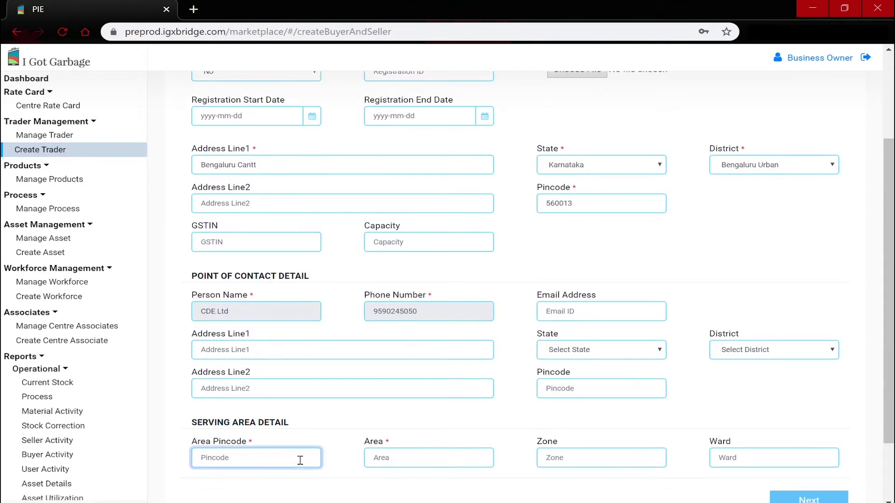
type("560013")
left_click(386, 459)
type("Bengaluru Cantt")
left_click(803, 498)
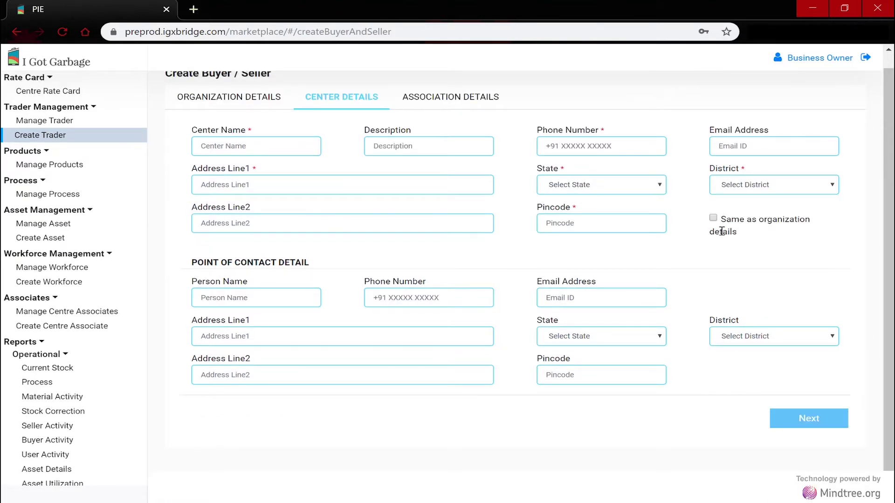
Reuse organization details for the center and set association type to Buyer and Supplier
left_click(714, 218)
left_click(804, 416)
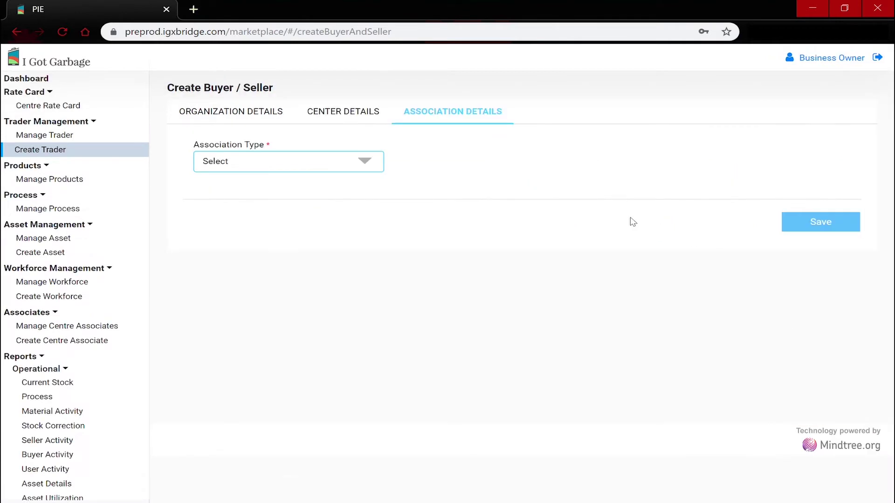
left_click(373, 164)
left_click(215, 223)
left_click(329, 235)
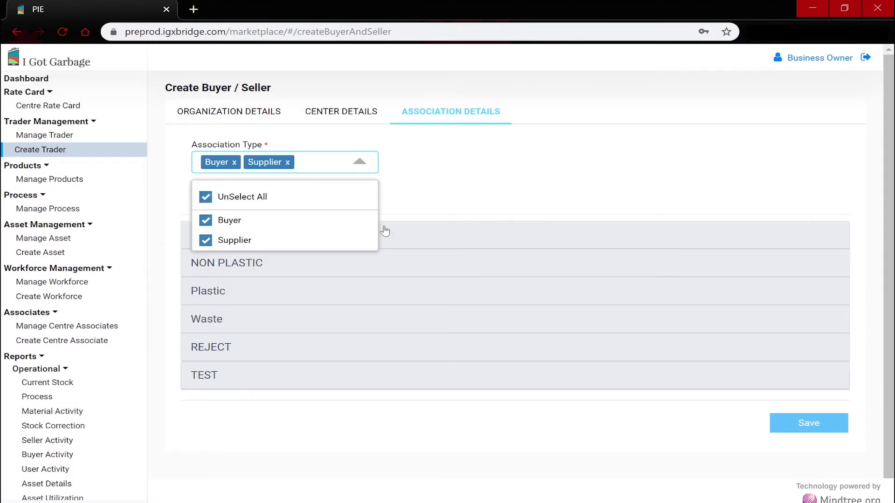
Tick Mixed HDPE, Shredded Mixed HDPE and HDPE Aglo Gatta under Plastic products
left_click(212, 293)
left_click(222, 323)
left_click(224, 372)
left_click(224, 391)
left_click(224, 409)
scroll(230, 410, "down", 3)
Tick Cleaned Milk covers, Baled Mixed LDPE, Mixed LDPE and Mixed PP, then save the trader
left_click(230, 395)
scroll(230, 395, "down", 3)
left_click(223, 387)
left_click(223, 406)
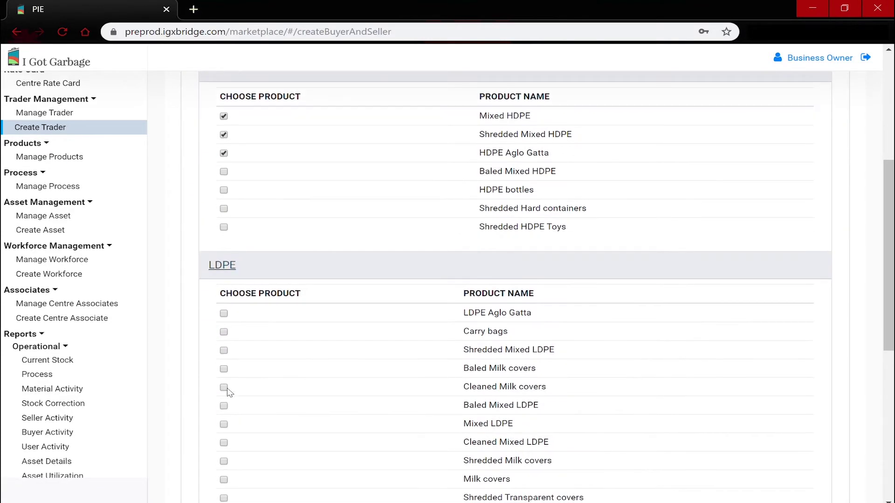
left_click(224, 423)
scroll(228, 424, "down", 4)
left_click(233, 416)
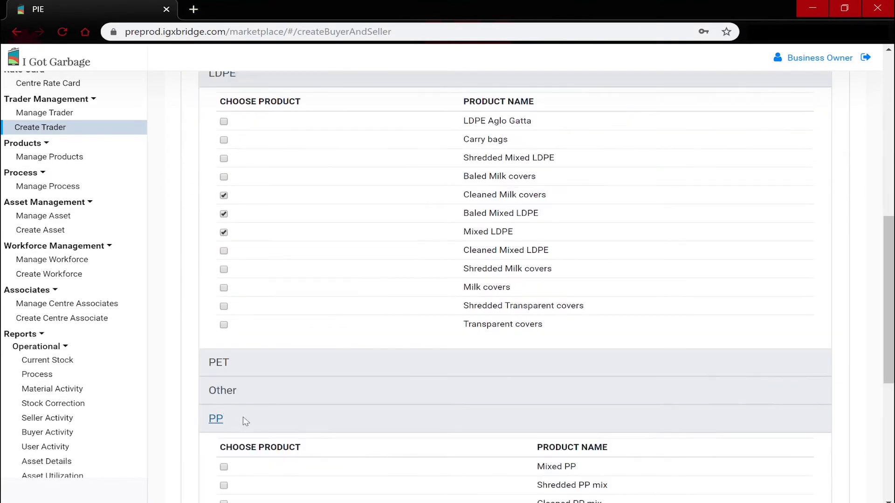
scroll(230, 354, "down", 3)
left_click(223, 338)
scroll(279, 365, "down", 3)
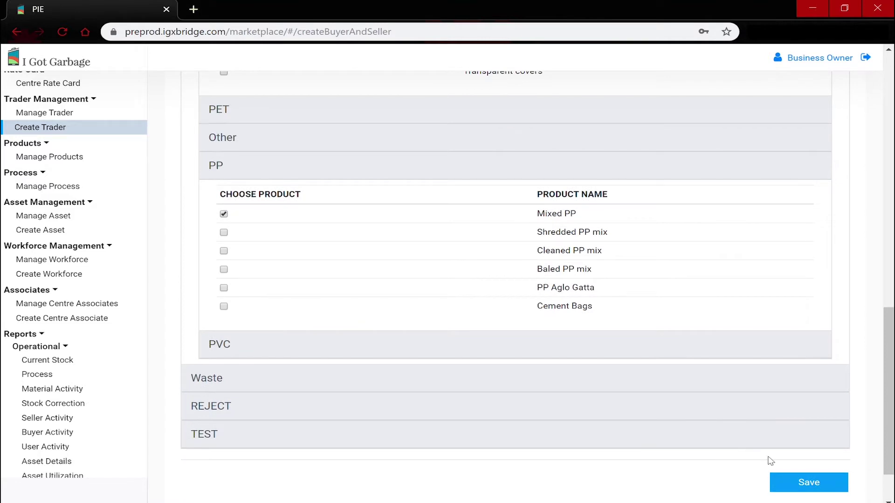
left_click(792, 490)
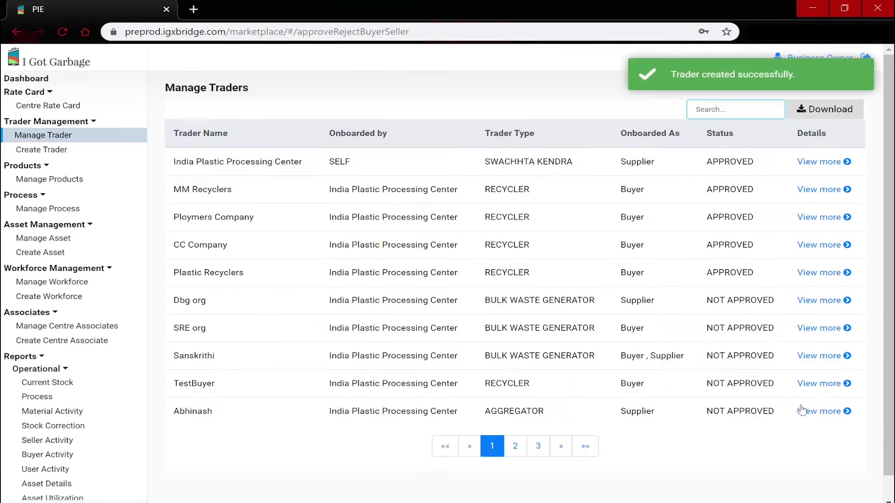
View page 3 of the traders list, then go to Manage Products
left_click(538, 446)
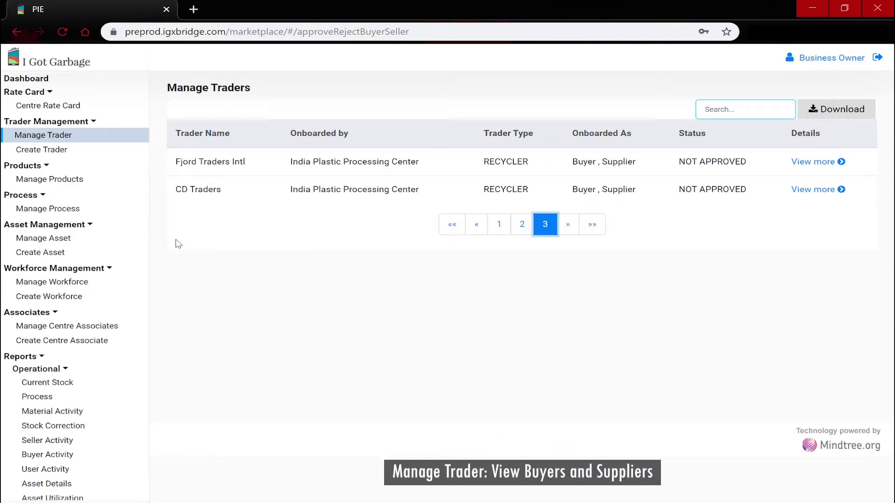
left_click(75, 179)
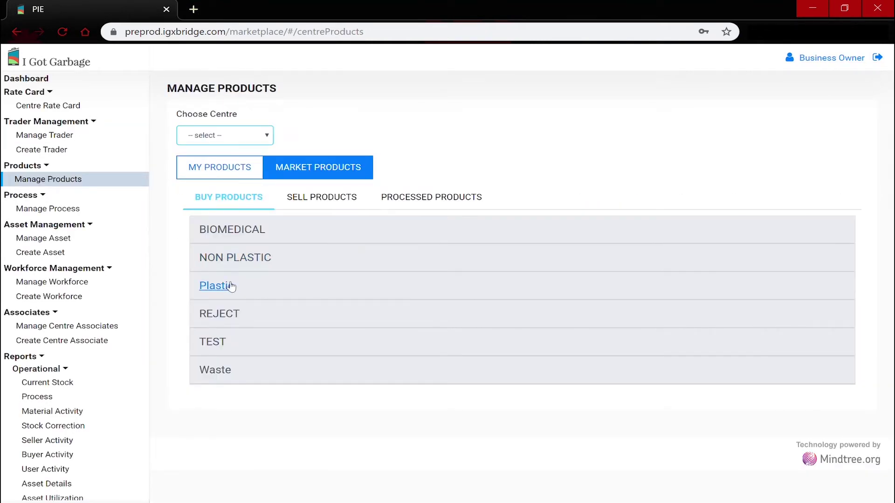
Browse the Plastic categories in the market's buy, sell and processed products, showing PET
left_click(230, 286)
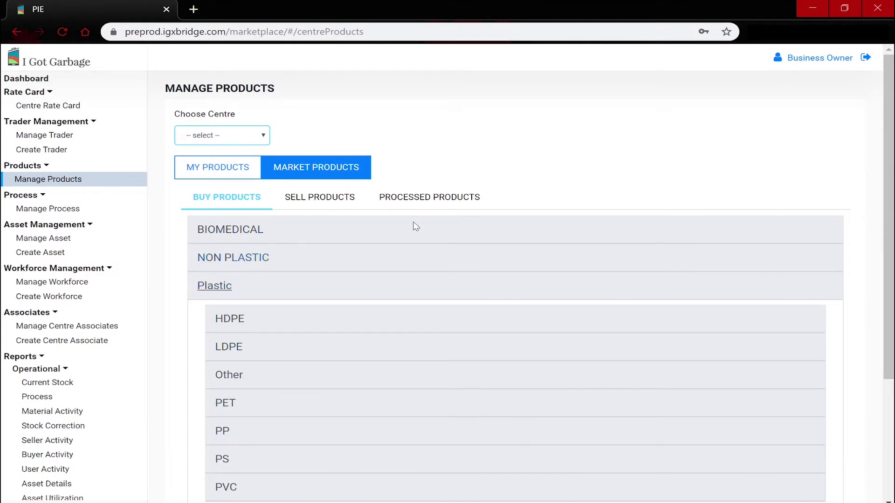
left_click(440, 286)
left_click(225, 286)
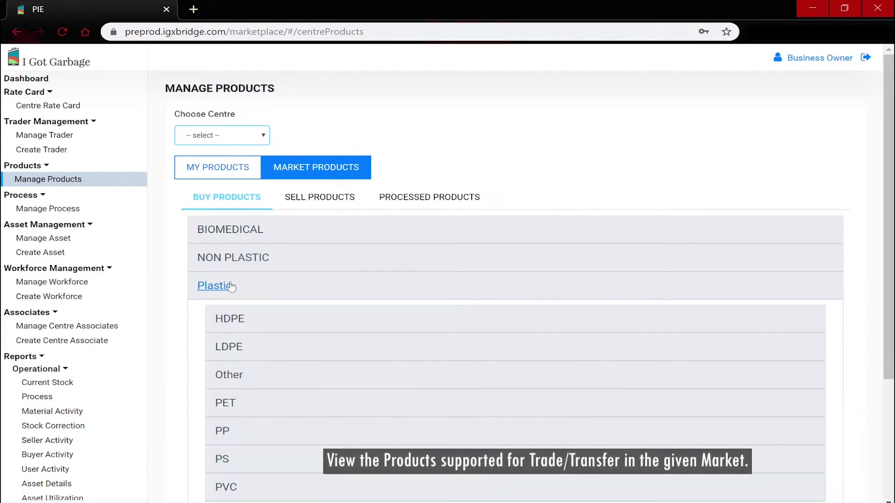
left_click(336, 205)
left_click(223, 286)
left_click(429, 197)
left_click(209, 286)
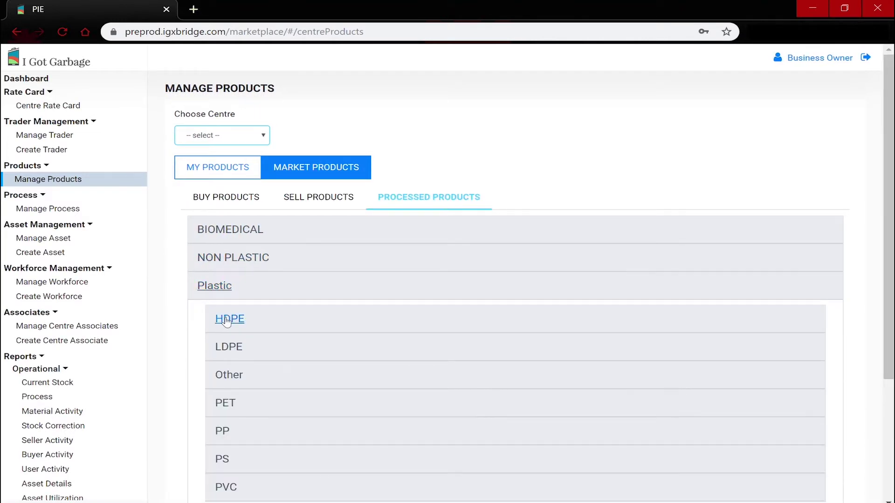
left_click(225, 403)
scroll(355, 410, "down", 1)
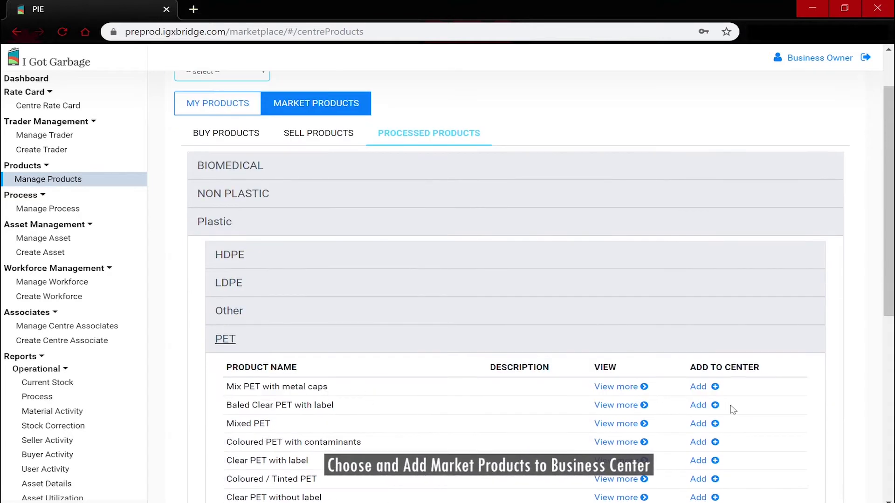
Add Baled Clear PET with label to the centre and confirm it under My Products PET
left_click(708, 410)
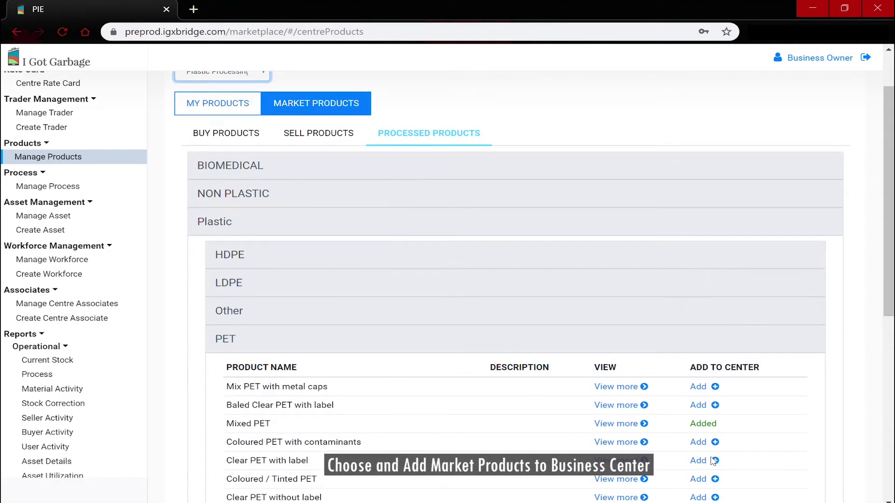
left_click(713, 405)
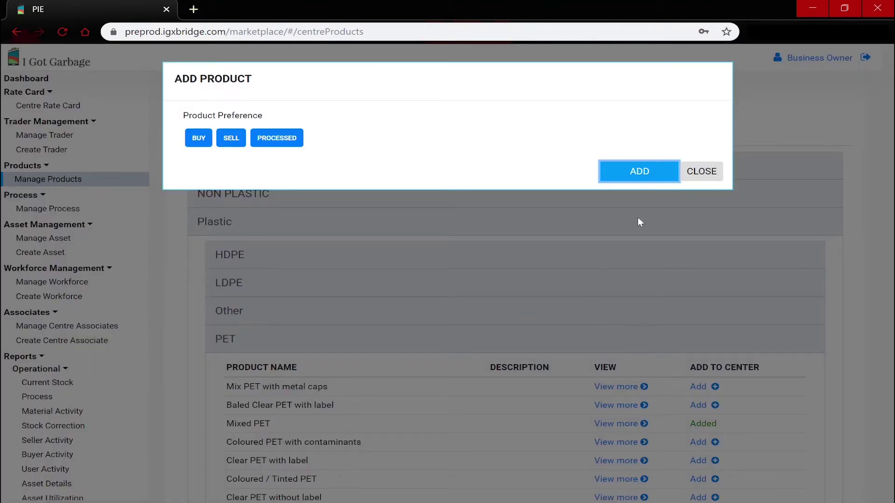
left_click(648, 172)
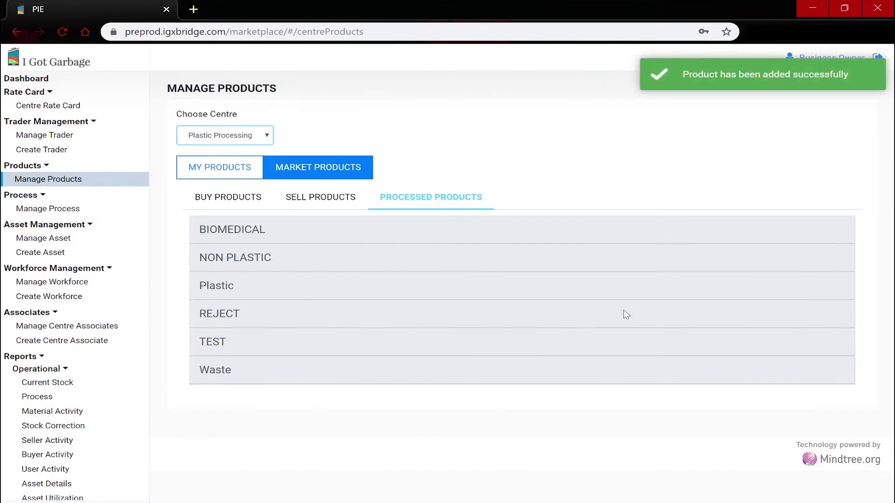
left_click(243, 169)
left_click(235, 289)
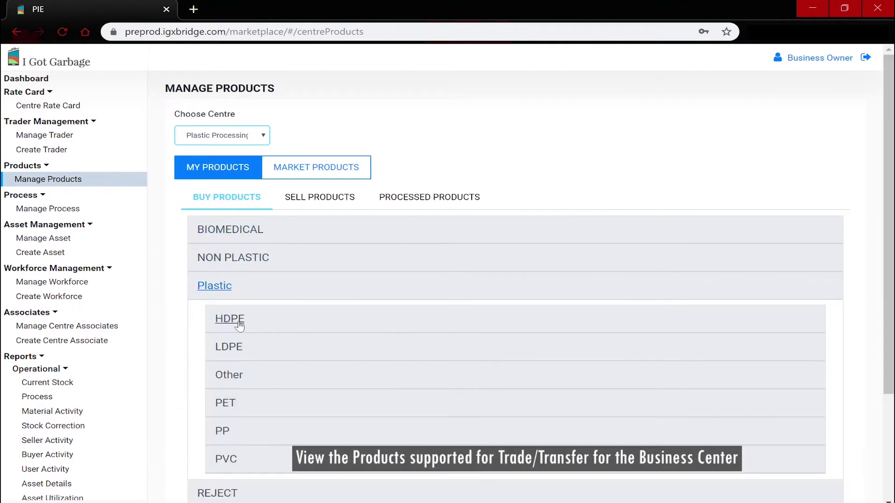
left_click(237, 402)
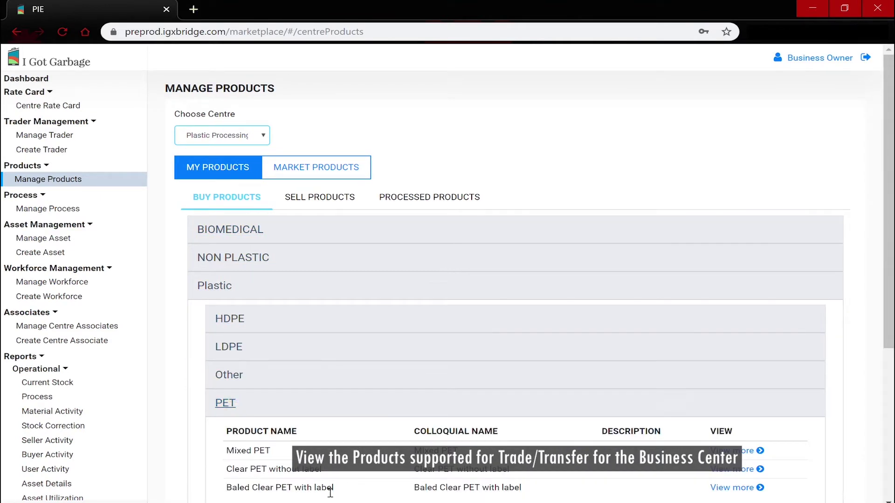
scroll(639, 303, "down", 2)
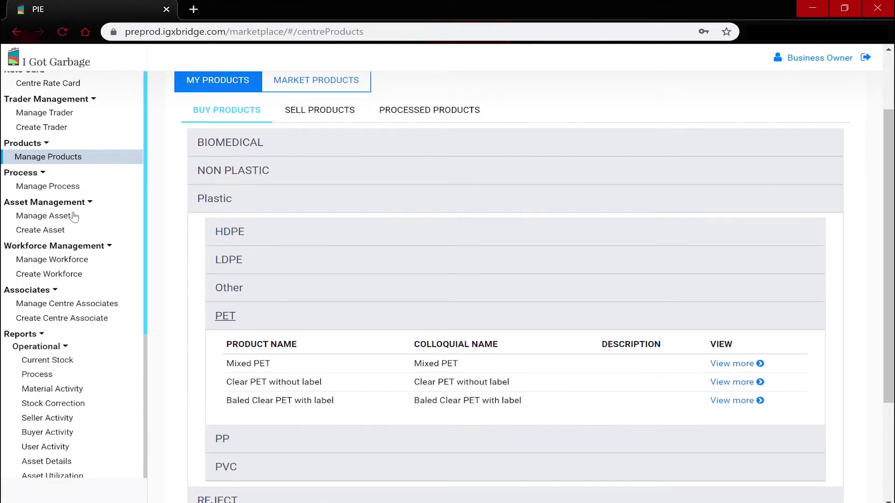
left_click(52, 208)
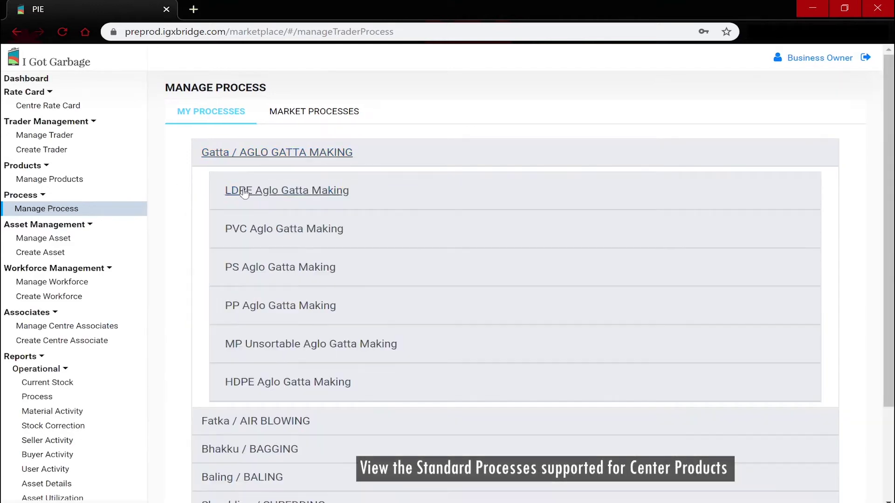
Browse the Air Blowing and Bagging sections of the Market Processes
left_click(232, 430)
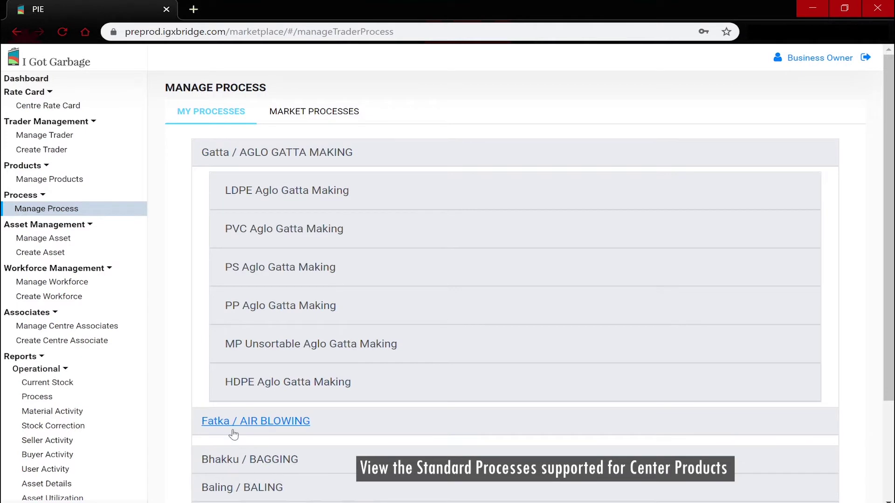
left_click_drag(890, 235, 891, 375)
scroll(471, 256, "up", 5)
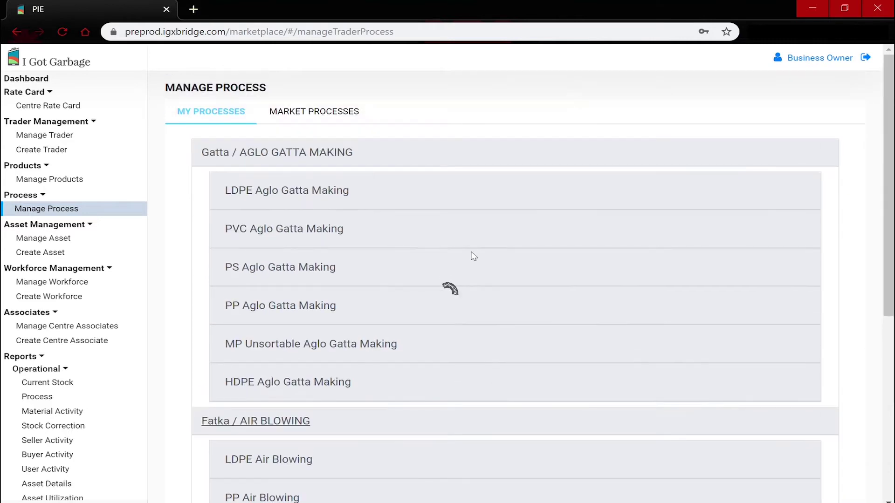
left_click(299, 115)
left_click(247, 184)
left_click(222, 232)
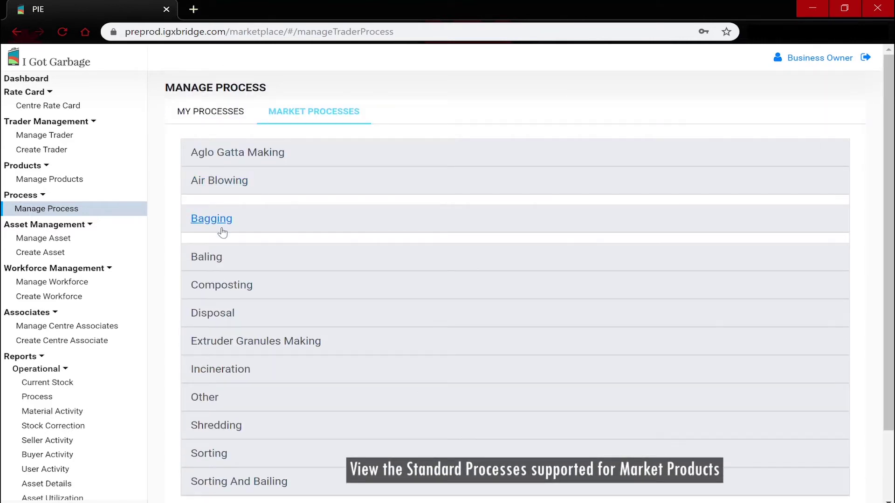
left_click(229, 194)
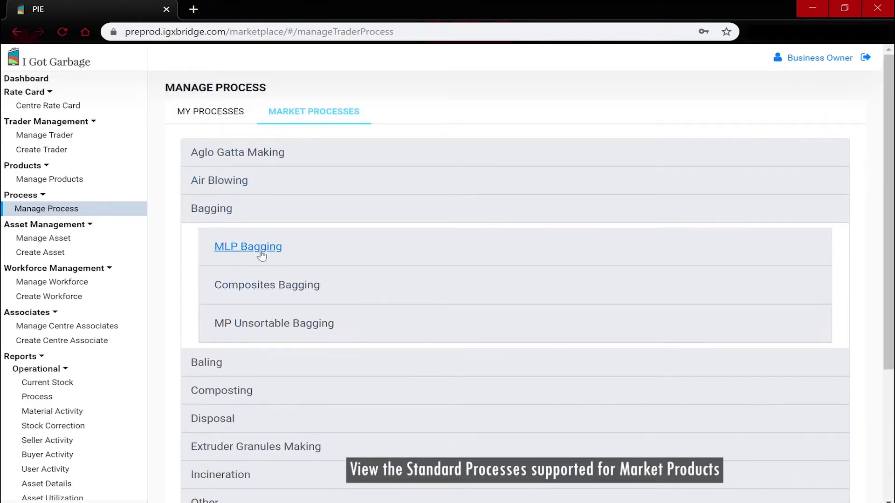
Review the Bagging processes and add MP Unsortable Bagging to the centre
left_click(258, 250)
left_click(332, 373)
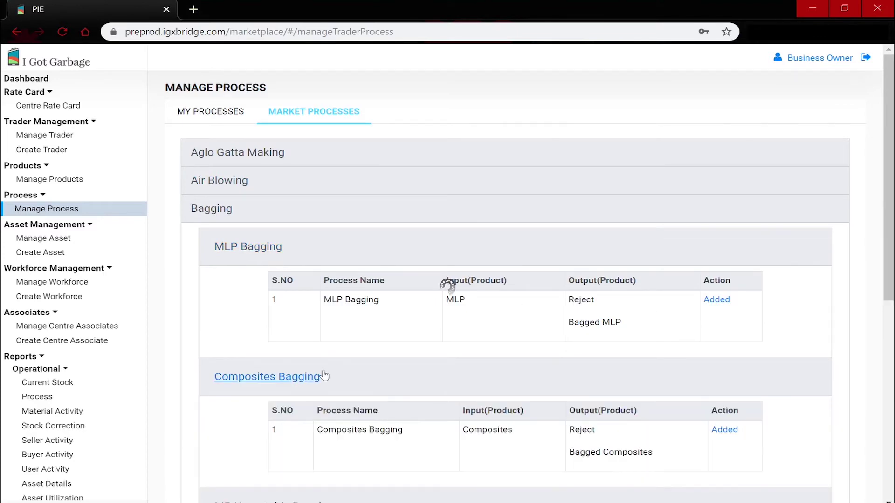
scroll(320, 379, "down", 1)
left_click(318, 442)
scroll(318, 440, "down", 1)
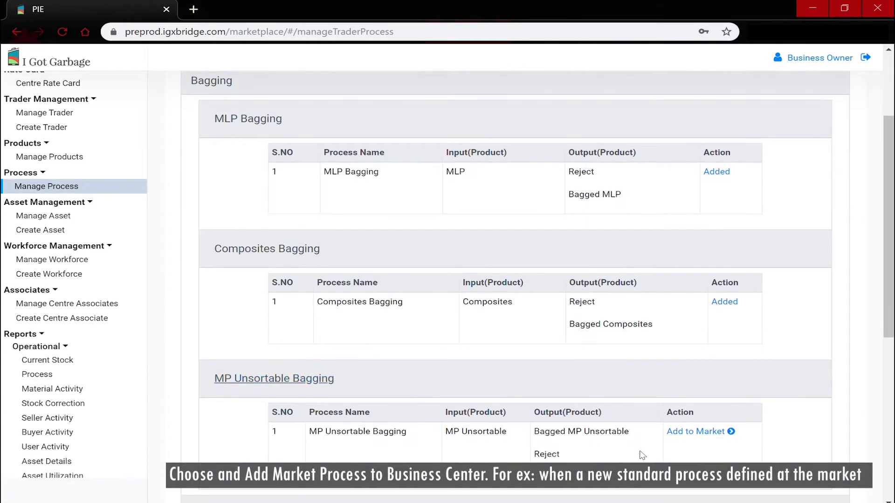
left_click(697, 431)
left_click(599, 302)
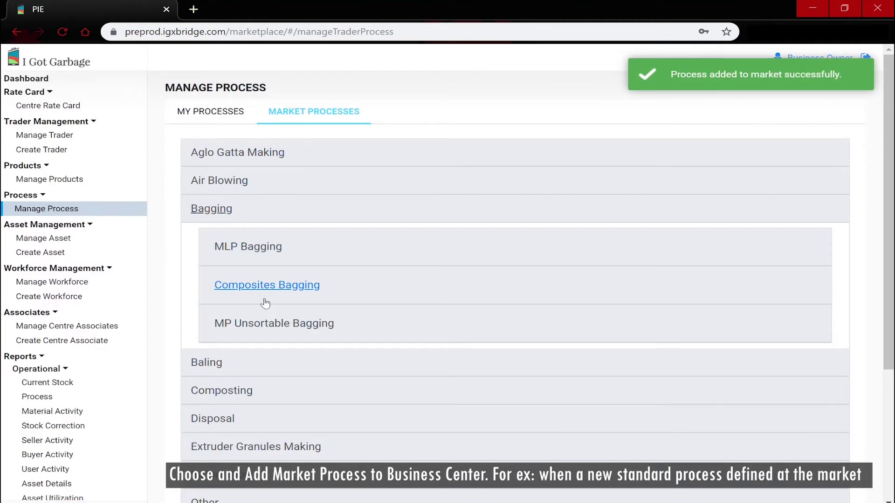
Confirm MP Unsortable Bagging appears under Bhakku / BAGGING in My Processes
left_click(209, 113)
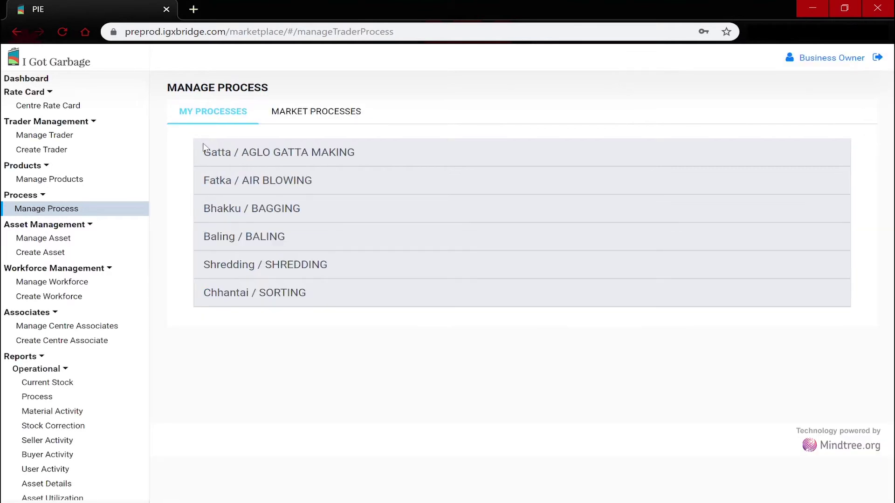
left_click(252, 210)
left_click(269, 317)
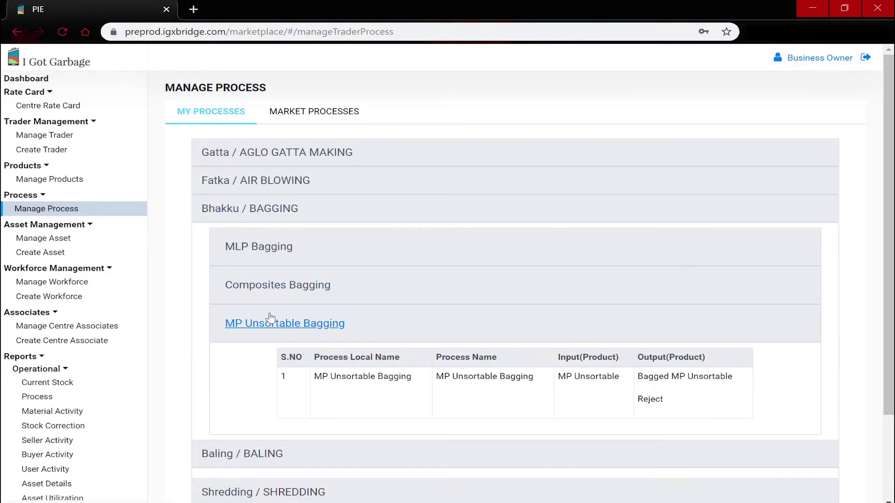
left_click(55, 252)
Enter an Air Blower Machine asset named AB Air Blowing Machine, number 4733MS, function Air Blowing
left_click(261, 135)
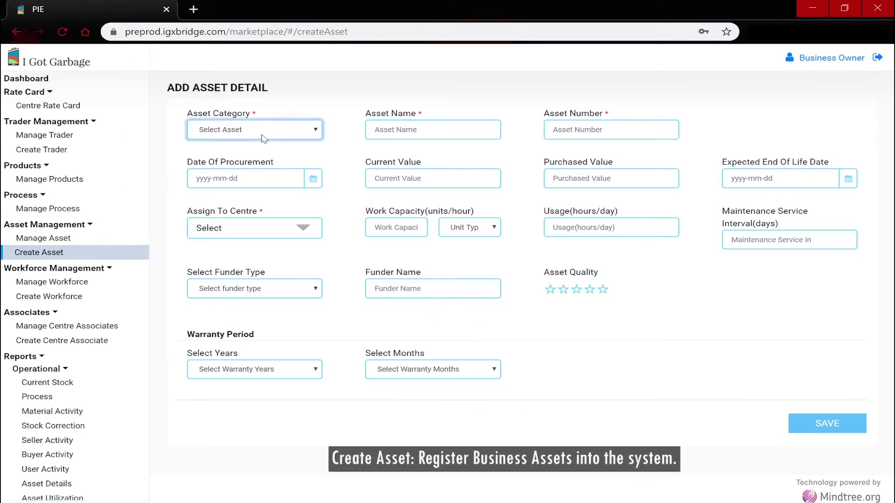
left_click(260, 199)
left_click(419, 141)
type("AB Air Blowing Machine")
left_click(605, 139)
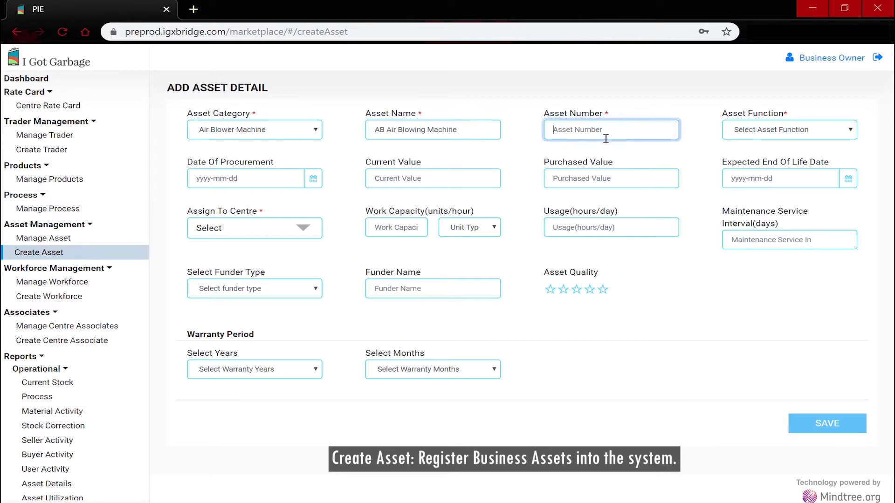
type("4733MS")
left_click(757, 130)
left_click(757, 194)
Assign the asset to Plastic Processing Center, procured 2019-11-20, and save it
left_click(265, 234)
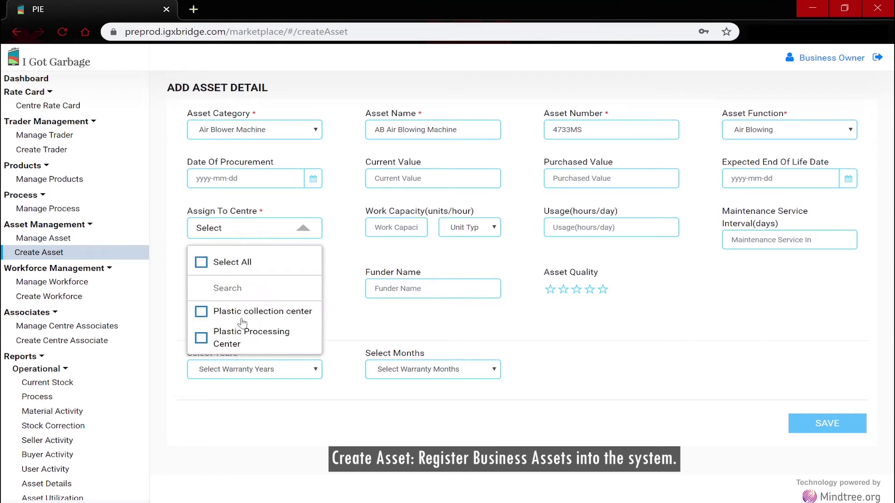
left_click(213, 340)
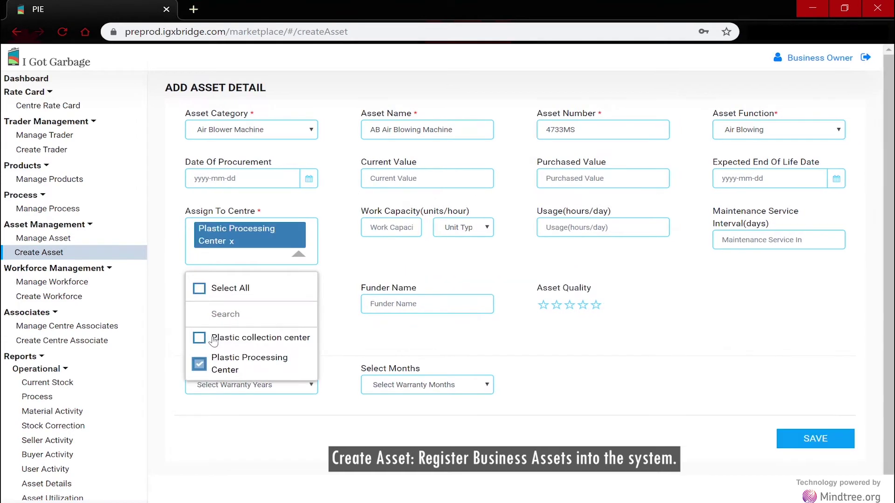
left_click(310, 179)
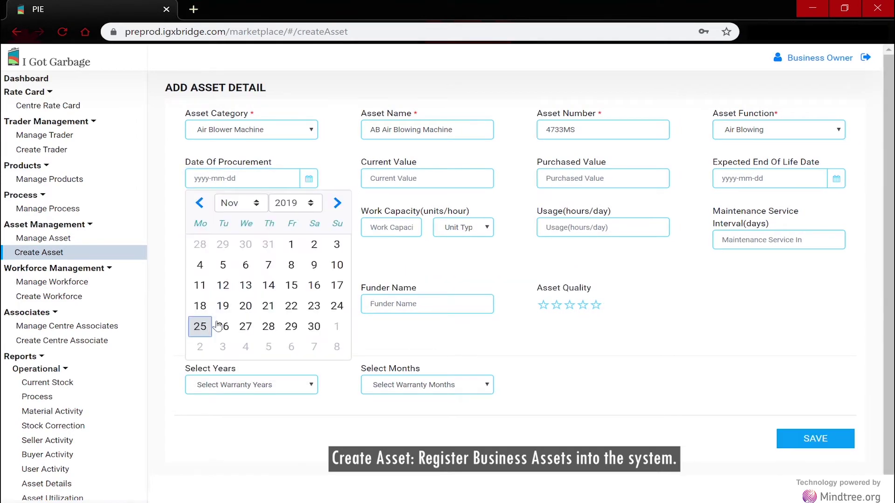
left_click(267, 209)
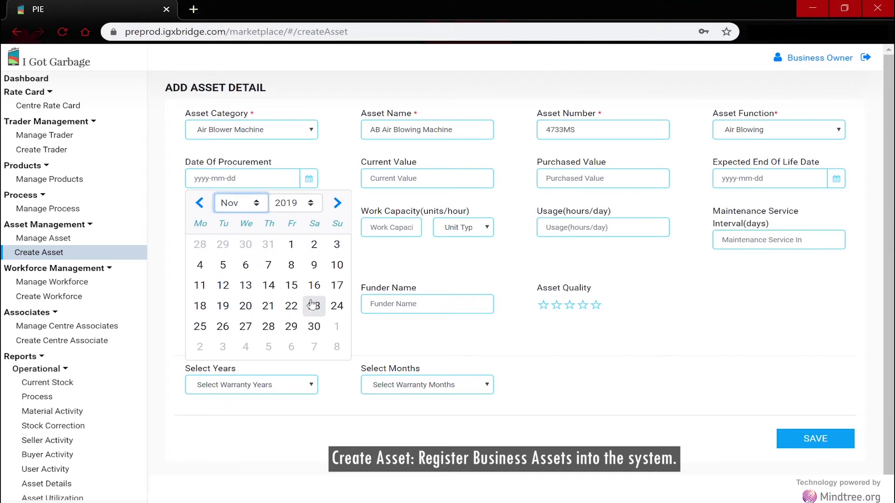
left_click(246, 306)
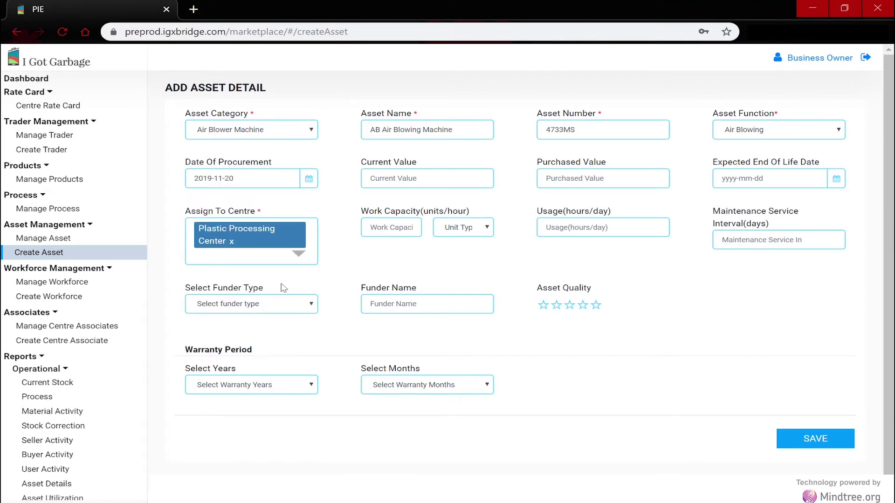
left_click(832, 446)
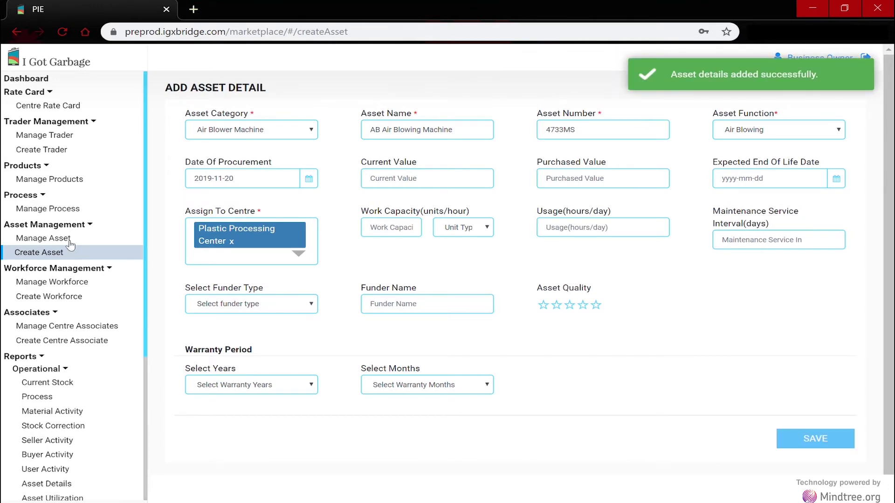
left_click(43, 238)
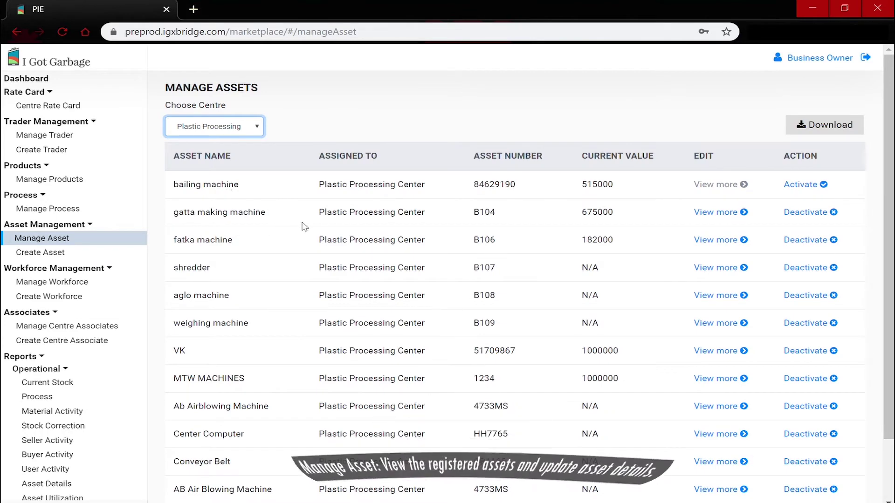
Re-save the AB Air Blowing Machine (4733MS) details from the Manage Assets list
scroll(559, 210, "down", 1)
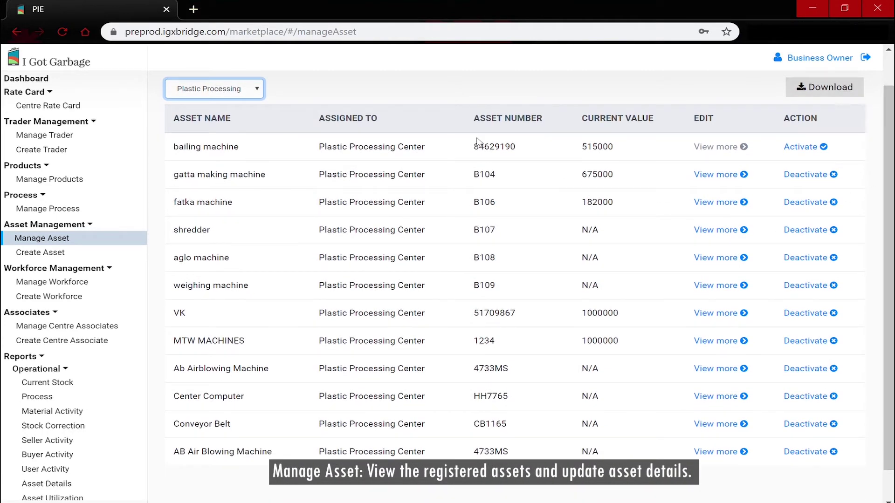
left_click(715, 452)
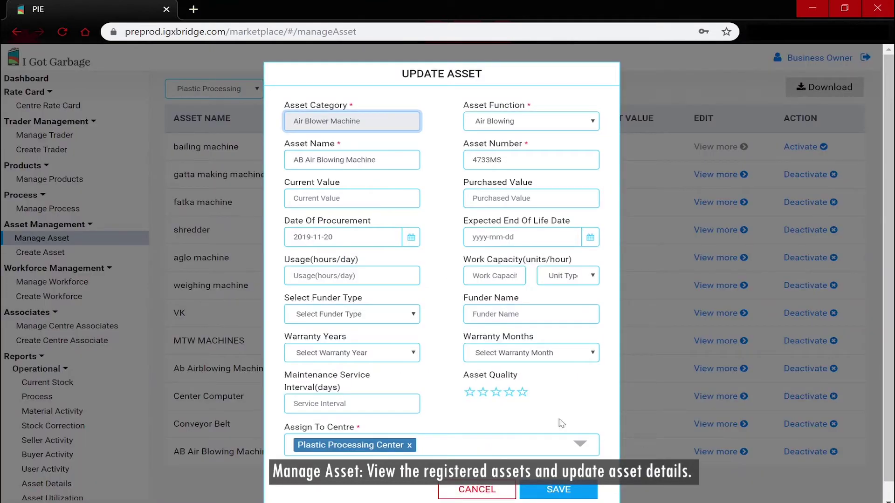
left_click(592, 490)
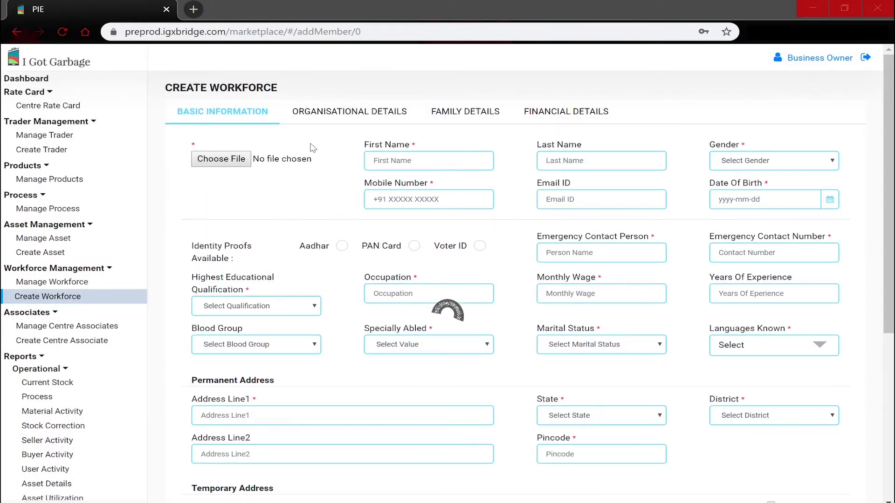
Enter the worker's first name, Male gender, mobile number and birth date 4 April 1979
left_click(438, 171)
type("Nagabhushan")
key("Tab")
key("Tab")
key("m")
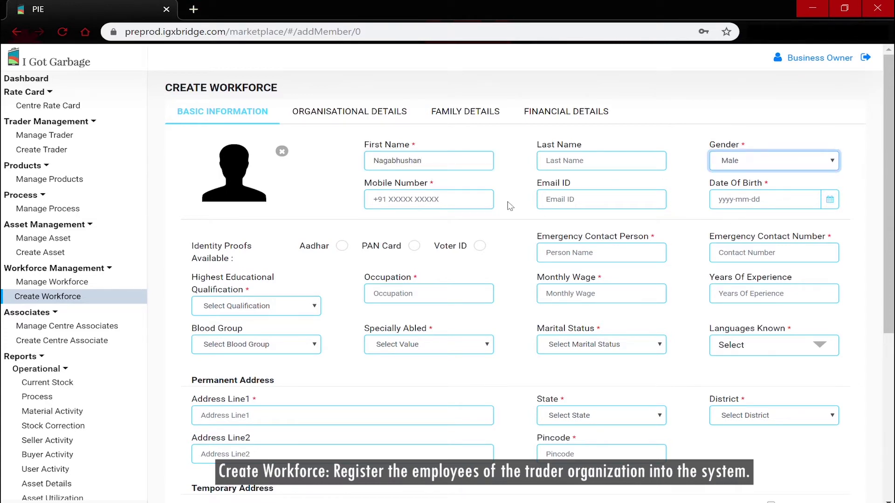
left_click(475, 205)
left_click(792, 205)
left_click(834, 224)
type("1979")
type("a")
left_click(770, 285)
left_click(342, 245)
Mark Aadhar and Voter ID as identity proofs and enter the emergency contact's name and number
left_click(480, 246)
left_click(565, 259)
type("Namitha")
left_click(730, 259)
Set High School qualification, occupation Driver, monthly wage 20000 and 7 years' experience
left_click(296, 307)
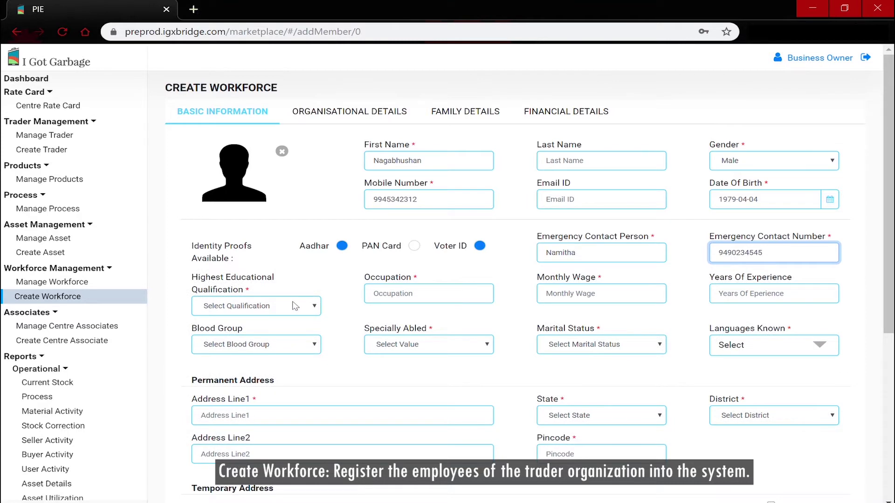
left_click(279, 211)
left_click(412, 304)
type("Driver")
left_click(566, 296)
type("20000")
left_click(797, 304)
type("7")
Set blood group B+, not specially abled, Married, and languages Kannada and Hindi
key("Tab")
key("b")
key("Tab")
key("n")
key("Tab")
key("m")
left_click(773, 346)
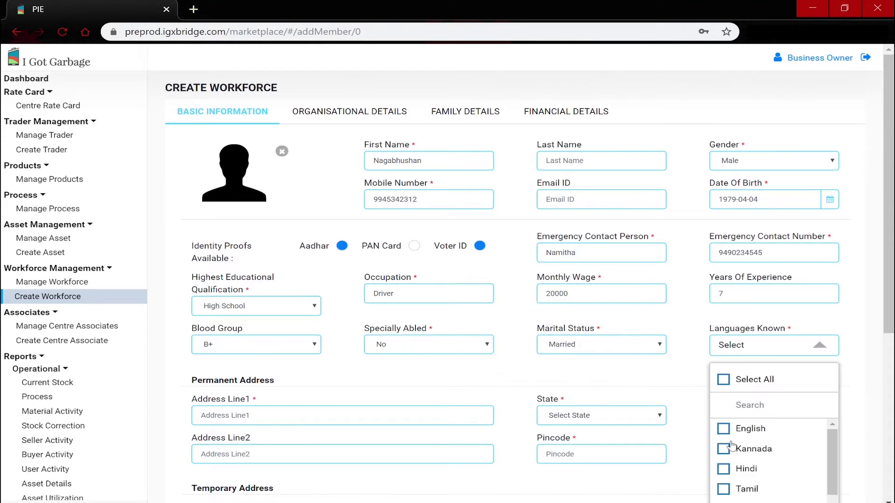
left_click(741, 446)
left_click(740, 476)
Enter the permanent address in Karnataka, Bengaluru Urban, and copy it to the temporary address
left_click(396, 434)
type("Bengaluru c")
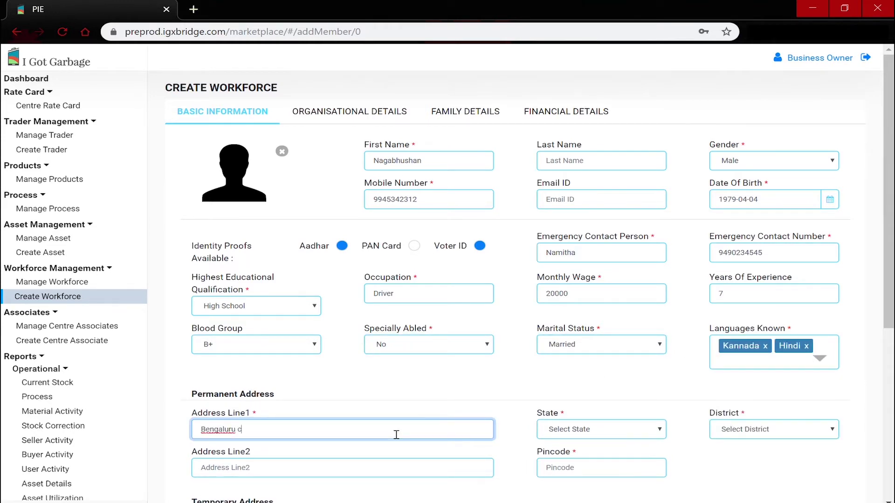
type("antt")
key("Tab")
key("k")
key("Tab")
key("b")
scroll(620, 415, "down", 1)
left_click(622, 411)
type("560013")
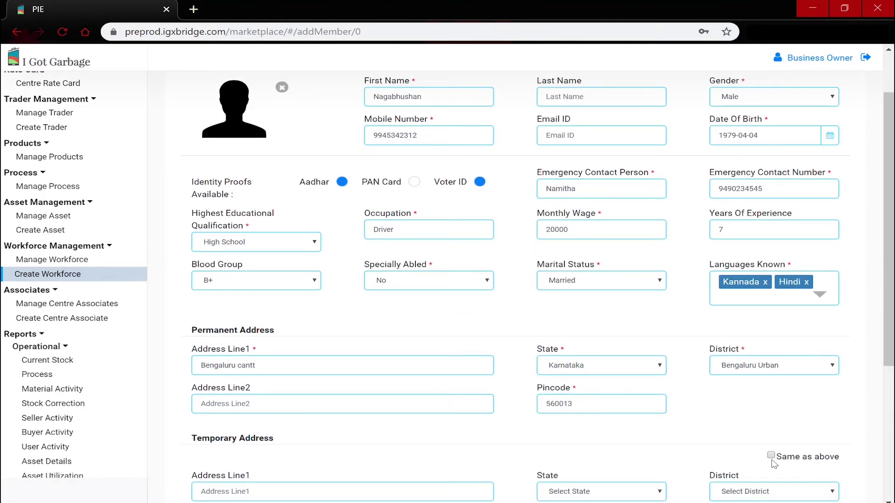
left_click(771, 456)
Set the working area to pincode 560013, Bengaluru Cantt, and continue to organisational details
scroll(771, 459, "down", 3)
scroll(368, 459, "down", 1)
left_click(258, 444)
type("560013")
key("Tab")
type("Bengaluru Cantt")
left_click(792, 487)
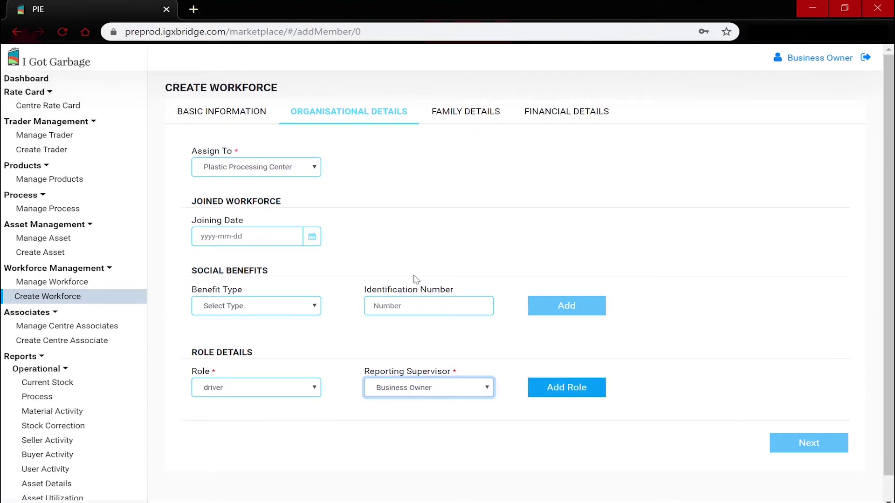
Add the driver role under Business Owner, skip family and financial details, and save the driver
left_click(565, 396)
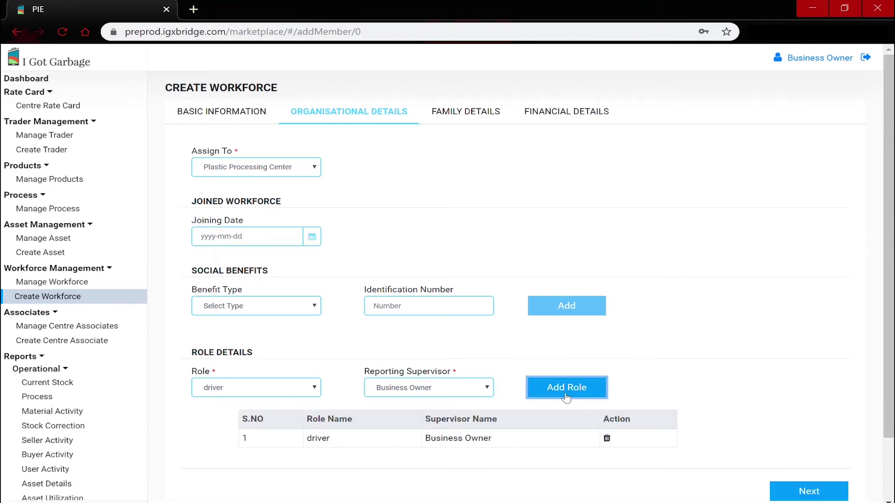
left_click(822, 495)
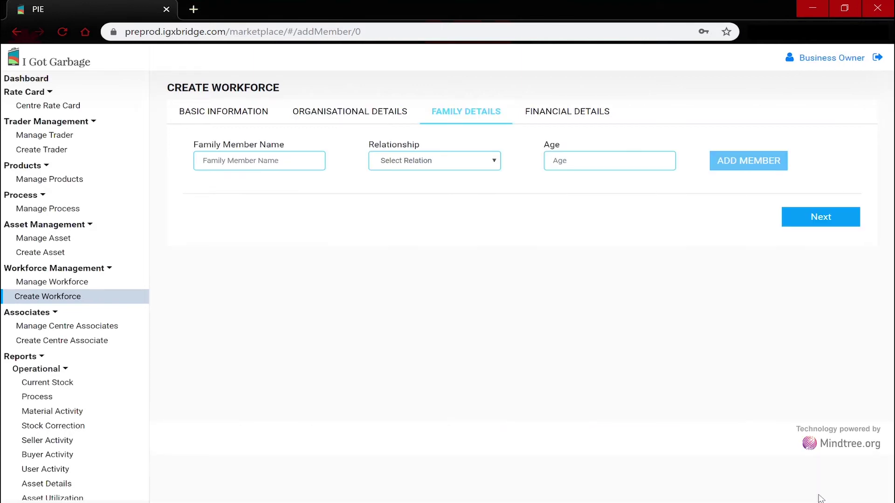
left_click(823, 222)
left_click(833, 244)
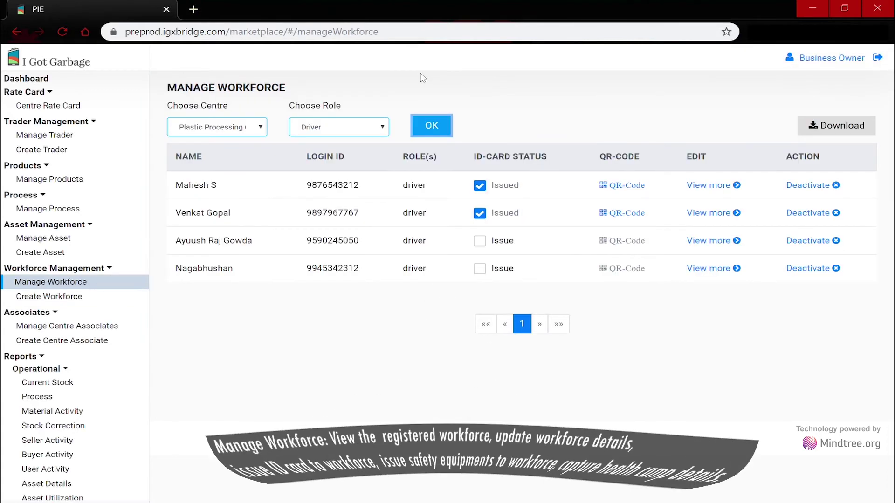
left_click(82, 343)
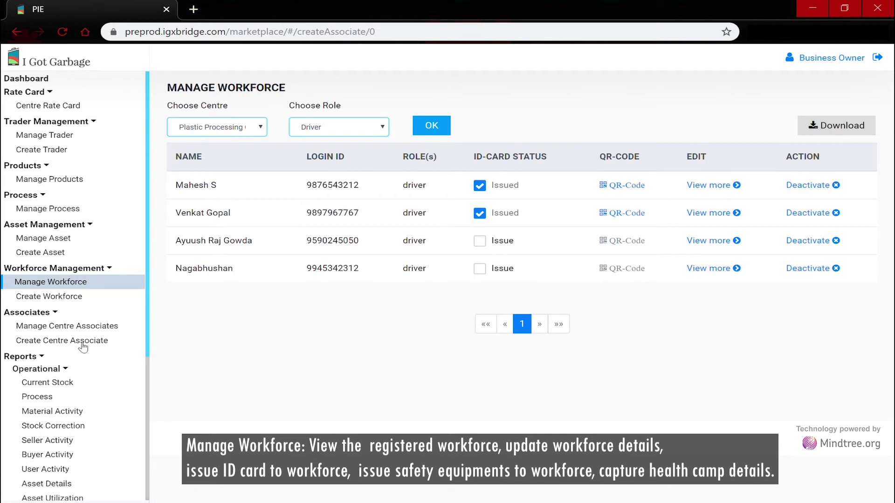
Enter the associate's first and last name and set gender to Female
left_click(83, 344)
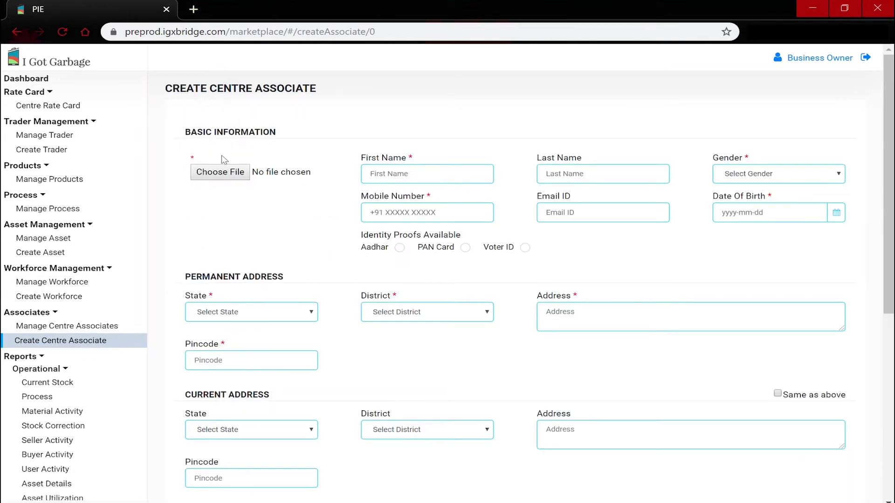
left_click(423, 183)
left_click(578, 185)
left_click(719, 183)
left_click(747, 222)
left_click(493, 213)
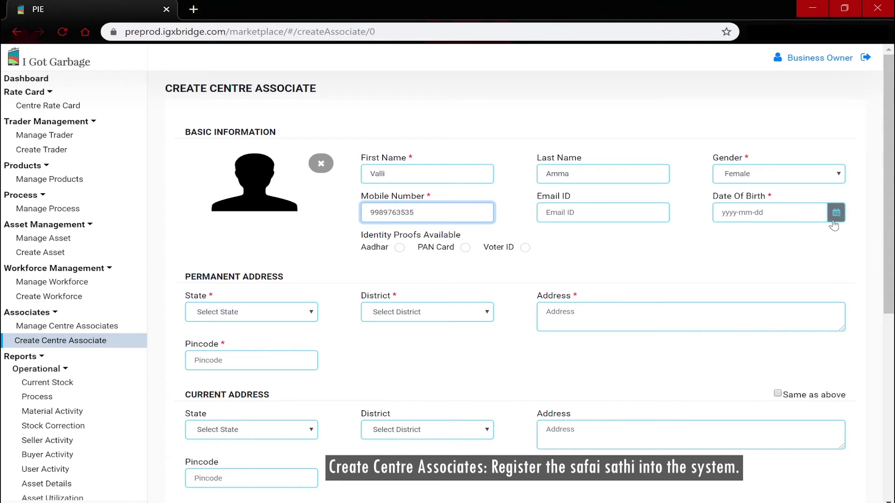
left_click(836, 213)
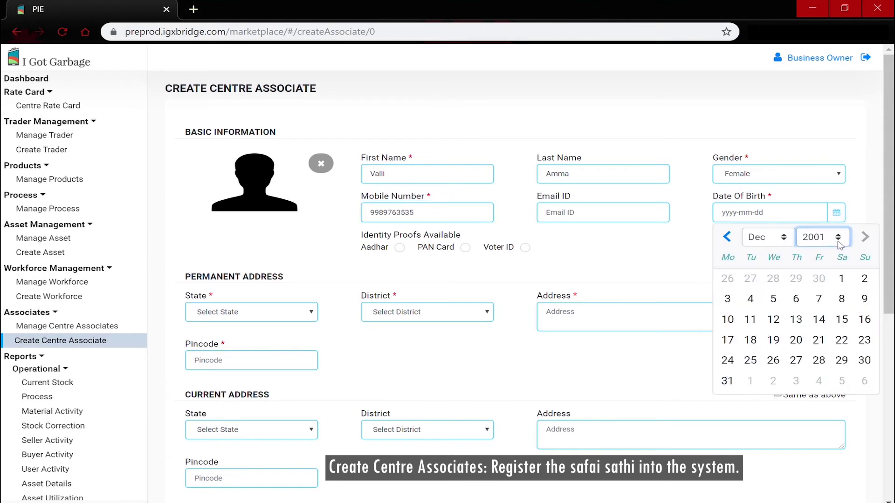
key("m")
key("a")
key("y")
left_click(795, 299)
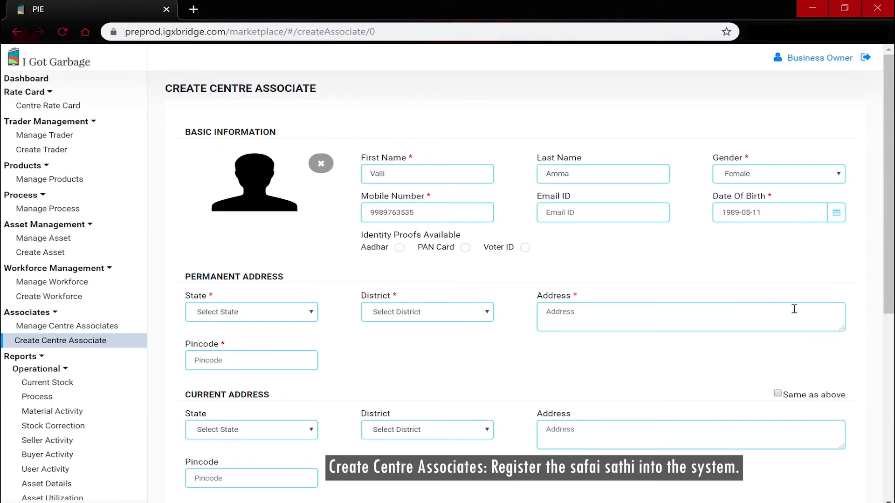
Fill in the permanent address in Karnataka, Bengaluru Urban, and copy it to the current address
left_click(261, 317)
key("k")
left_click(399, 311)
key("b")
left_click(606, 315)
type("Bengaluru Cantt")
left_click(294, 361)
type("560013")
left_click(403, 350)
left_click(777, 394)
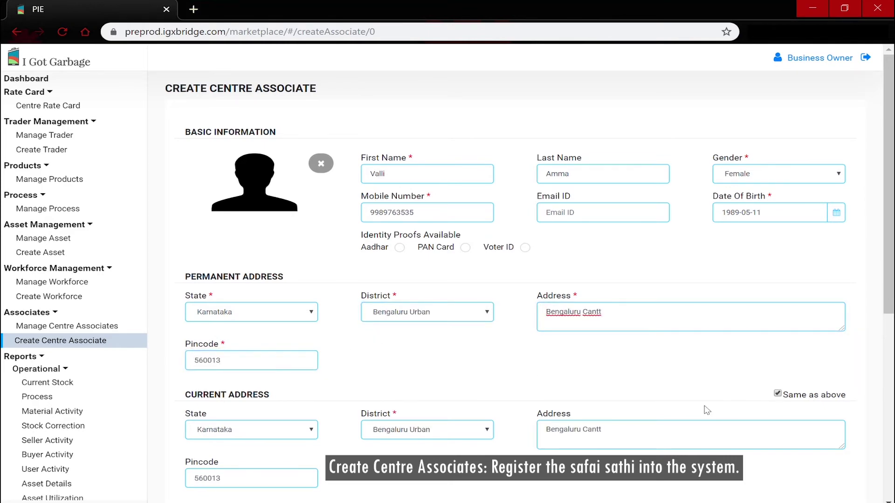
Assign the associate to Plastic Processing Center with serving area 560013, Bengaluru Cantt, and save
scroll(629, 392, "down", 3)
scroll(313, 419, "down", 1)
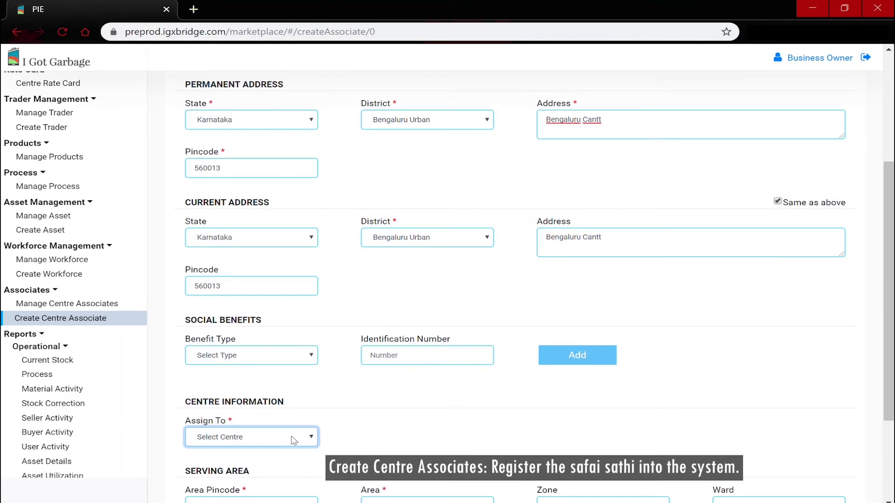
left_click(294, 406)
scroll(347, 426, "down", 3)
left_click(287, 387)
type("560013")
left_click(465, 390)
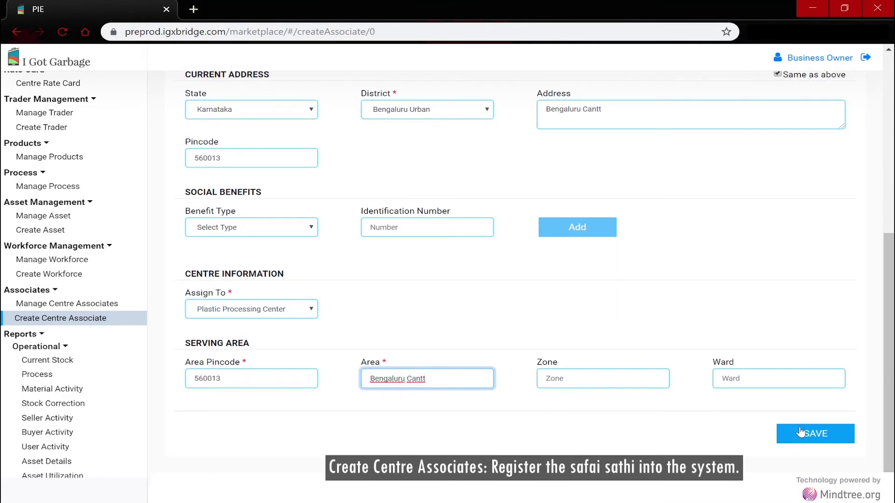
left_click(809, 441)
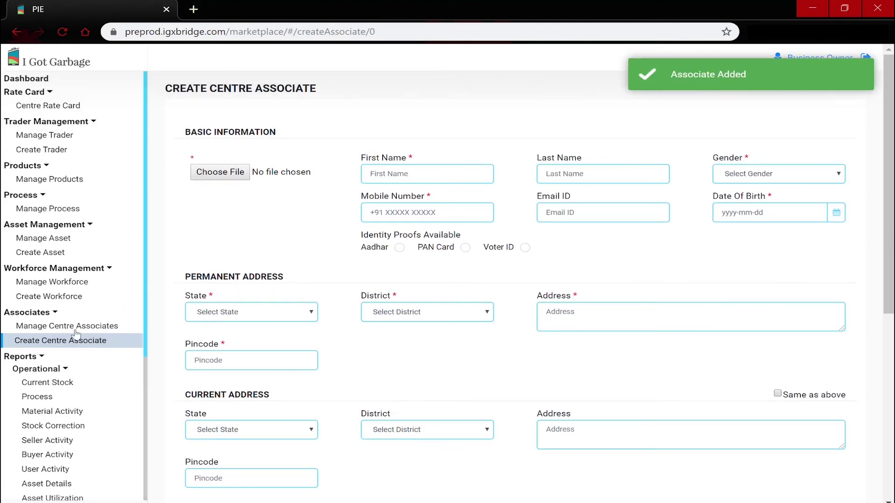
left_click(76, 327)
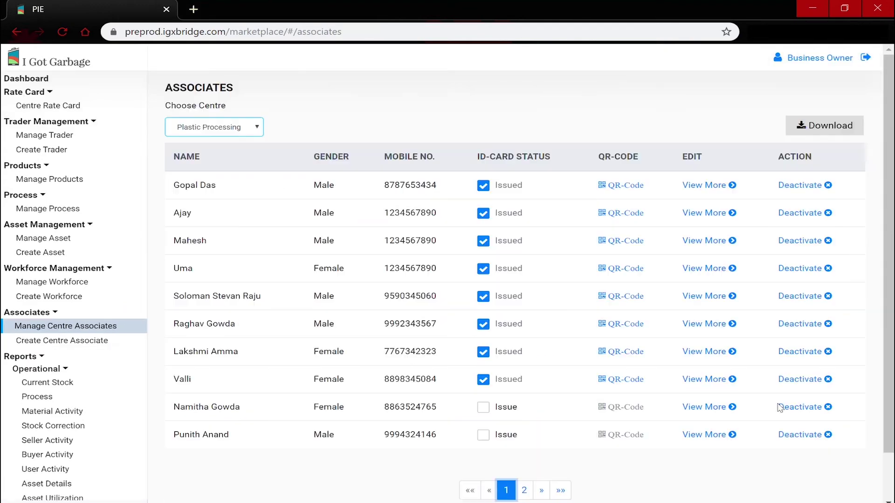
Issue ID cards to the last two associates and download the last one's ID card PDF
left_click(484, 409)
left_click(484, 435)
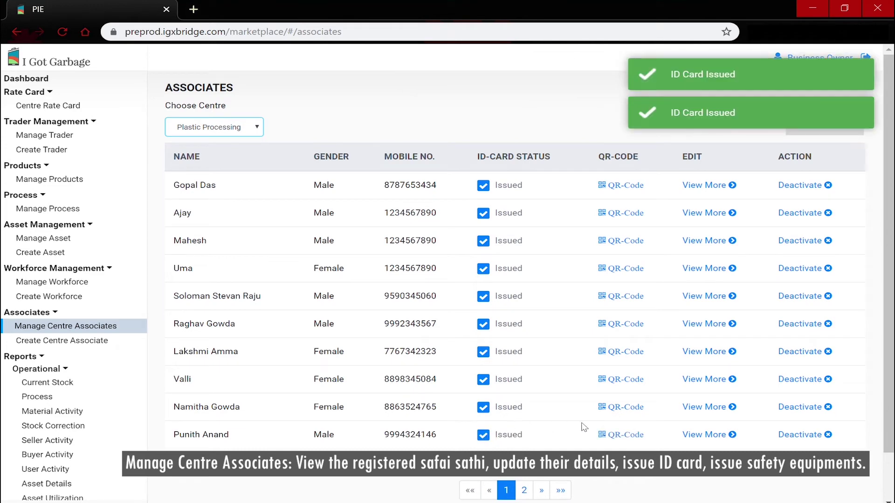
left_click(620, 436)
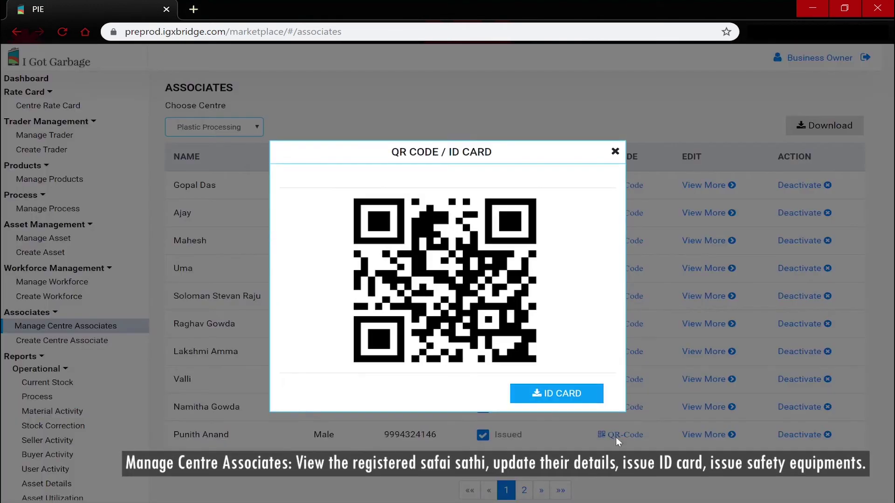
left_click(538, 399)
left_click(119, 487)
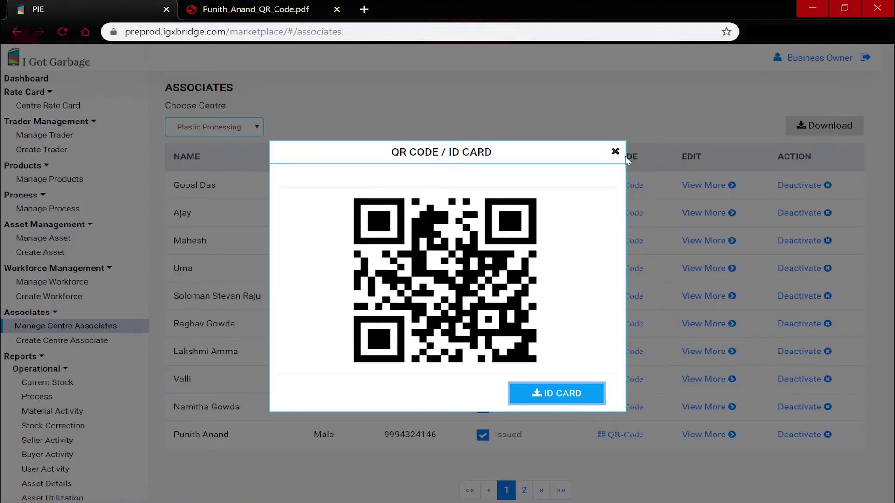
left_click(615, 151)
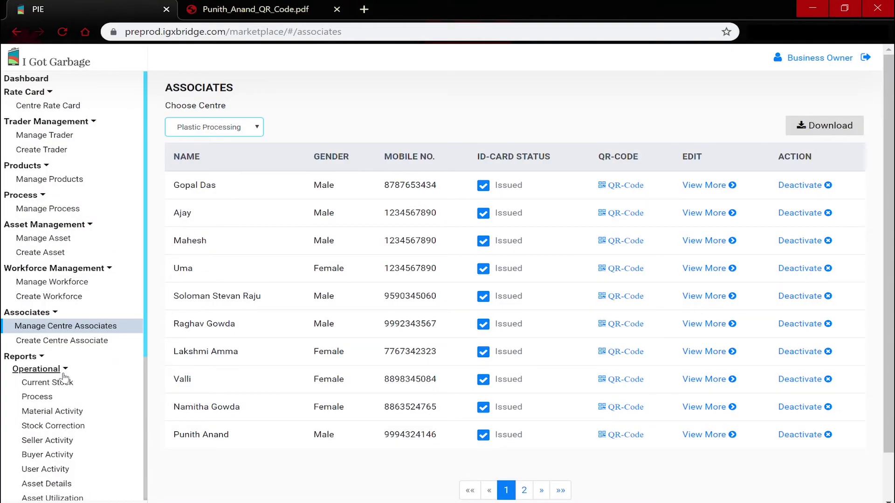
left_click(61, 382)
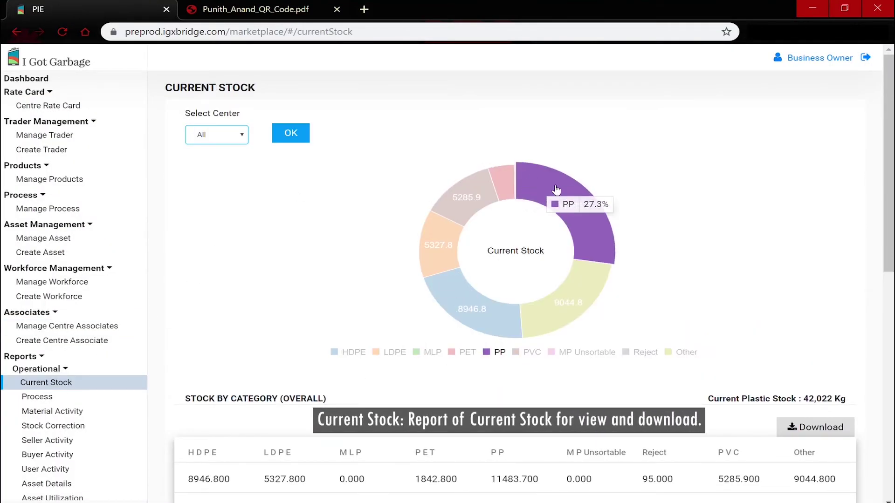
Review the Current Stock report's chart and tables before switching to the Process report
scroll(476, 205, "down", 3)
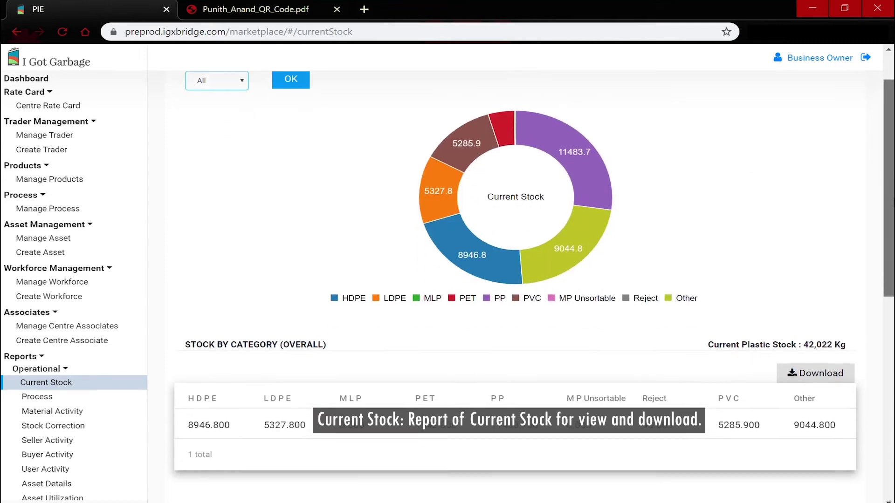
scroll(515, 286, "down", 5)
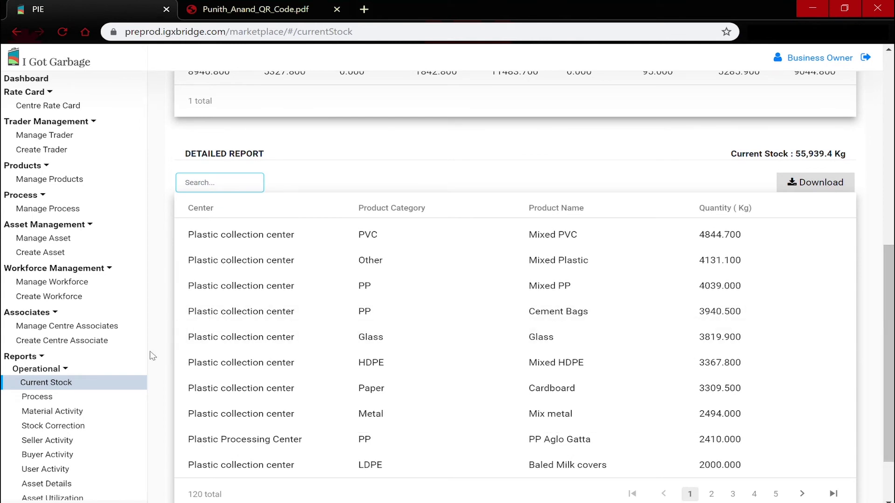
left_click(32, 396)
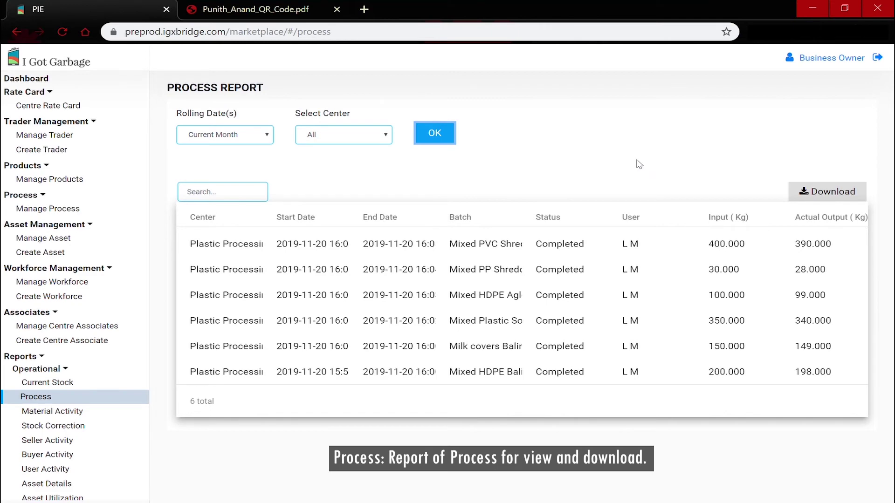
Review the Material Activity report, scrolling its table down and sideways
left_click(64, 416)
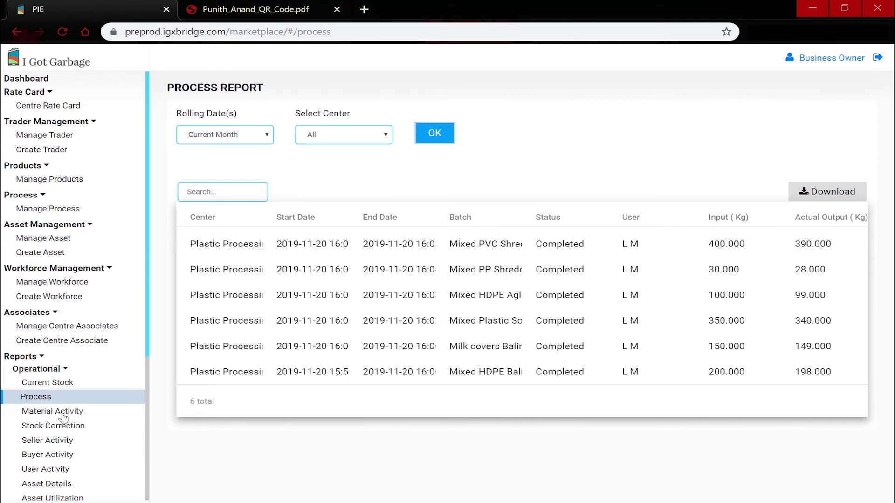
scroll(392, 254, "down", 2)
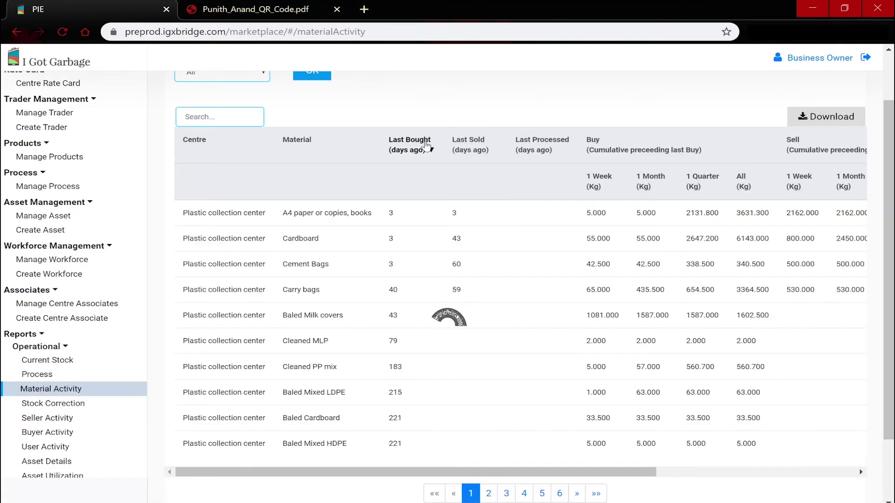
scroll(694, 437, "right", 6)
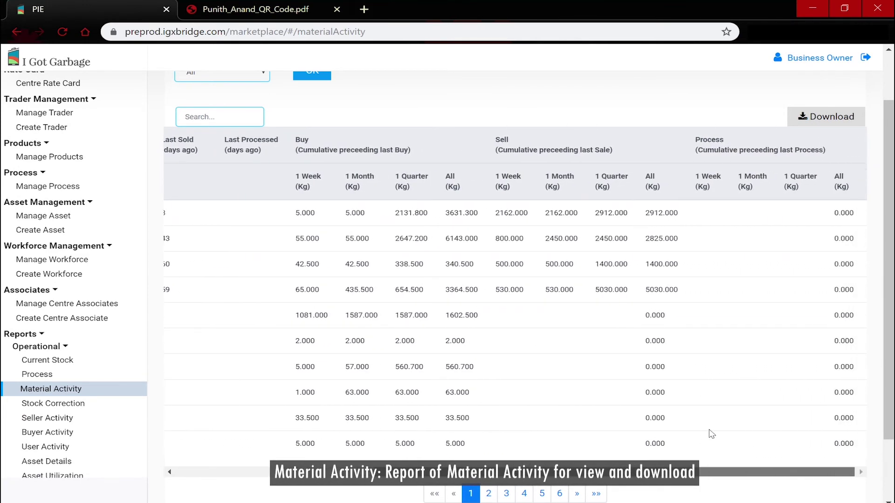
scroll(722, 468, "left", 6)
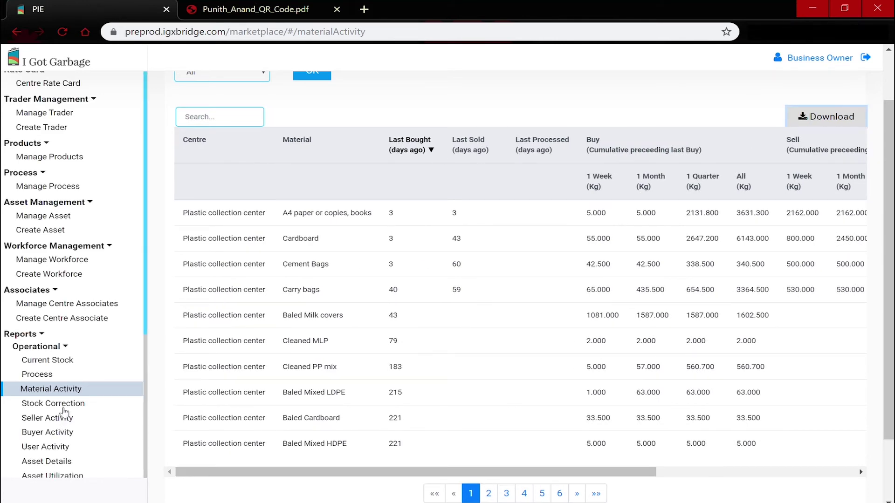
Review the Stock Correction report by scrolling through its records
left_click(63, 408)
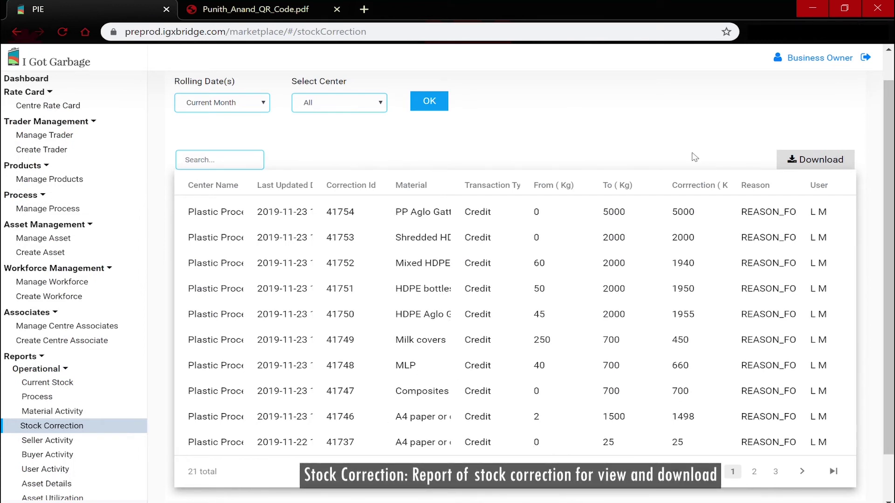
scroll(25, 482, "down", 1)
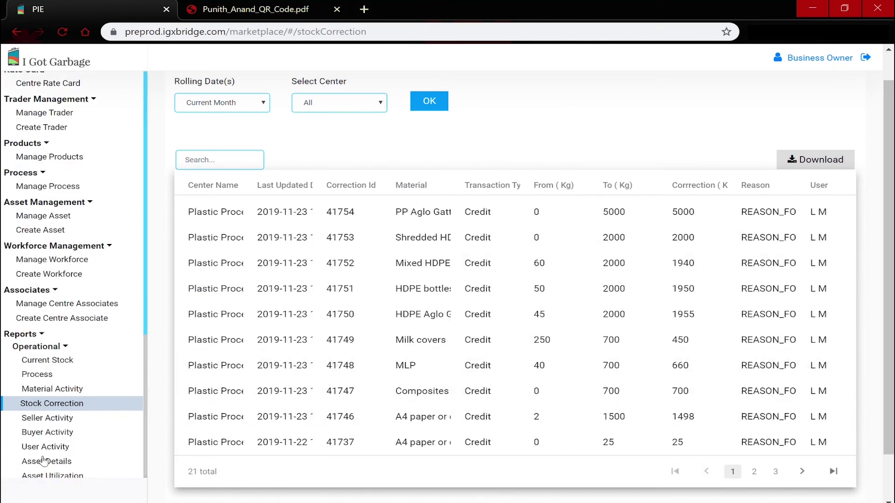
scroll(45, 454, "up", 1)
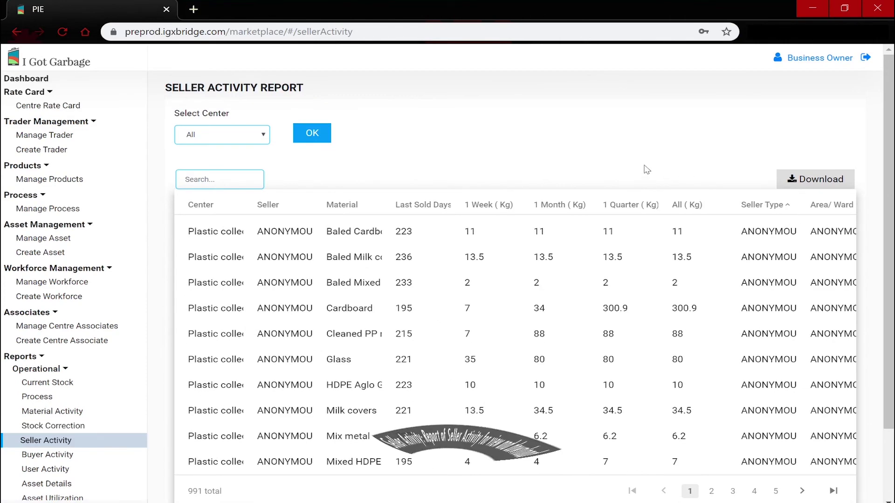
scroll(745, 163, "down", 1)
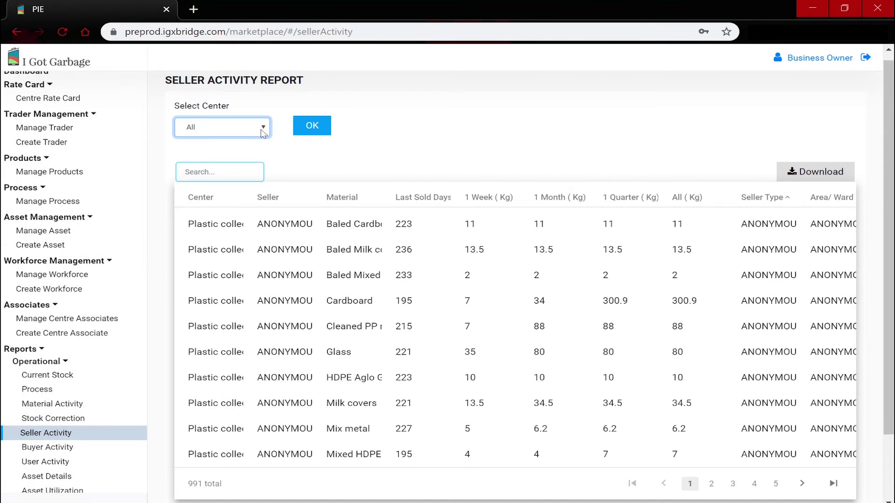
scroll(59, 453, "up", 1)
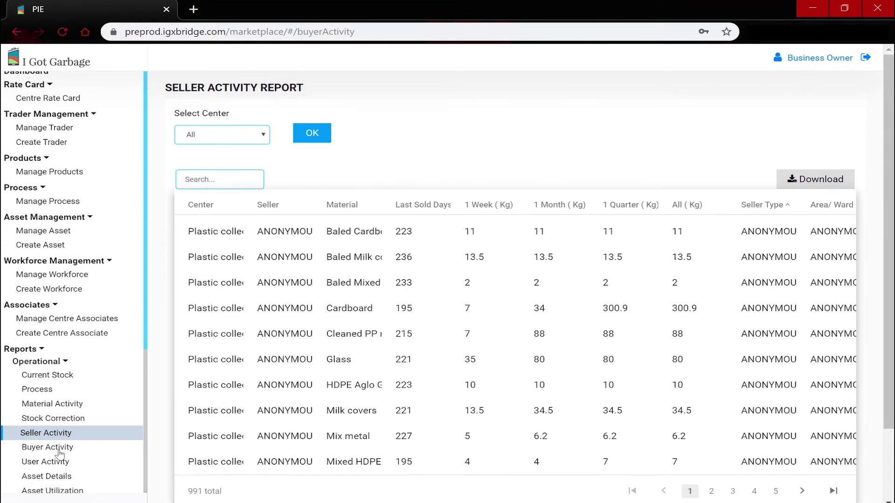
Review Buyer and User Activity, Plastic Processing asset details sorted by purchase date, and Asset Utilization
left_click(58, 448)
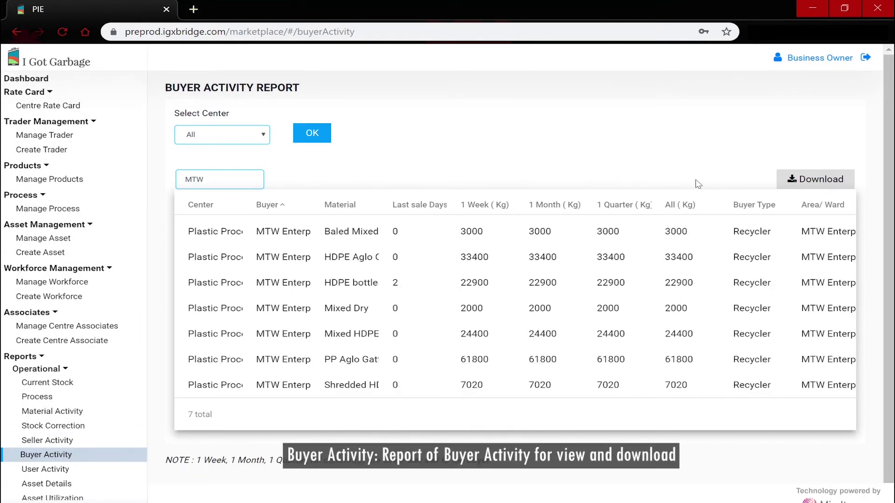
left_click(52, 472)
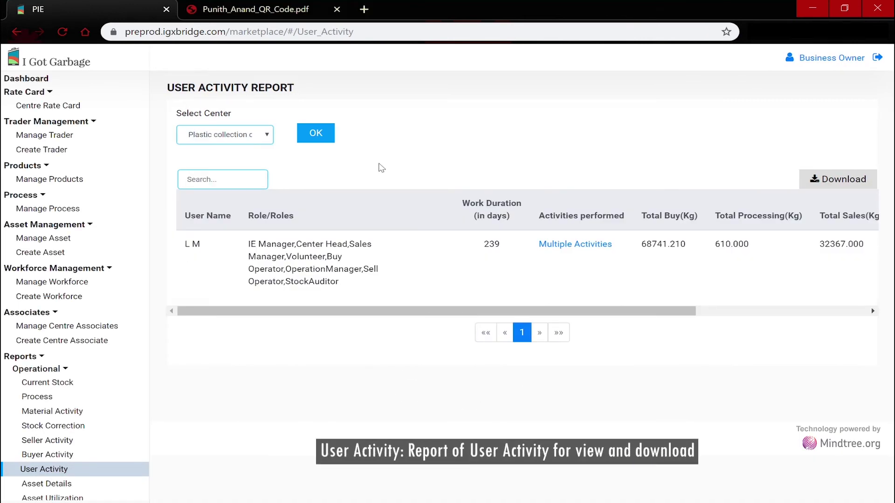
left_click(62, 490)
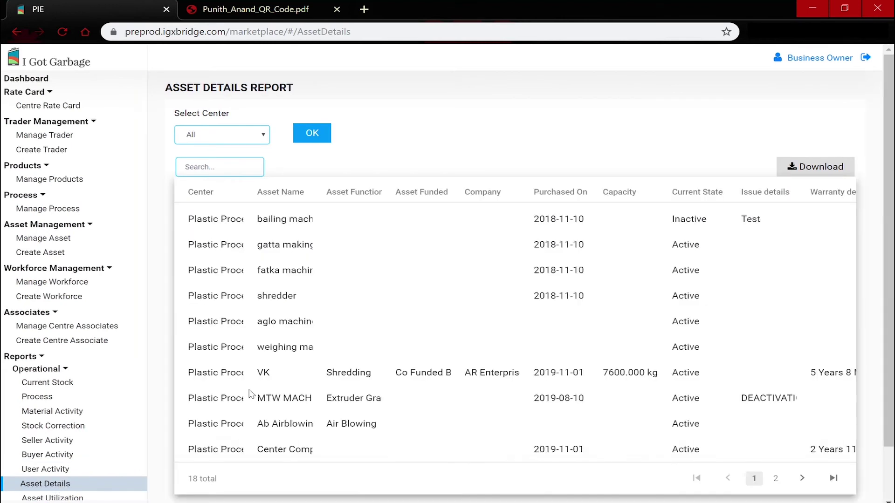
left_click(311, 133)
left_click(506, 193)
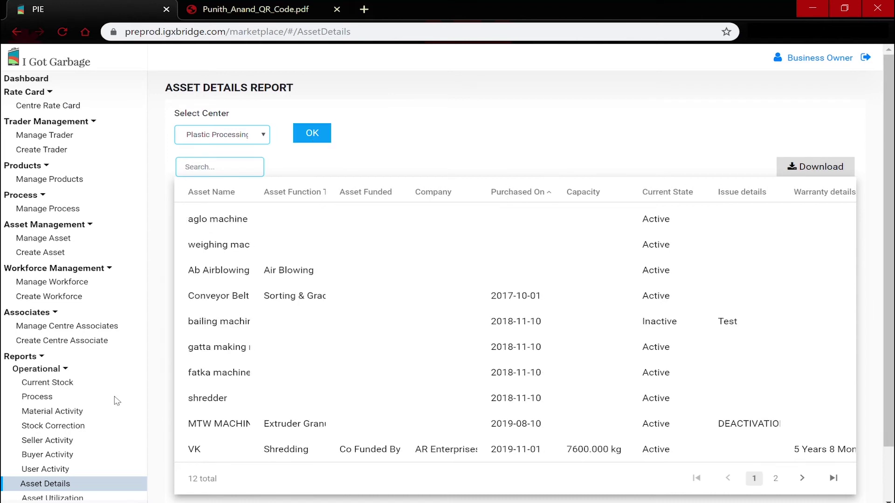
scroll(82, 422, "down", 2)
left_click(51, 489)
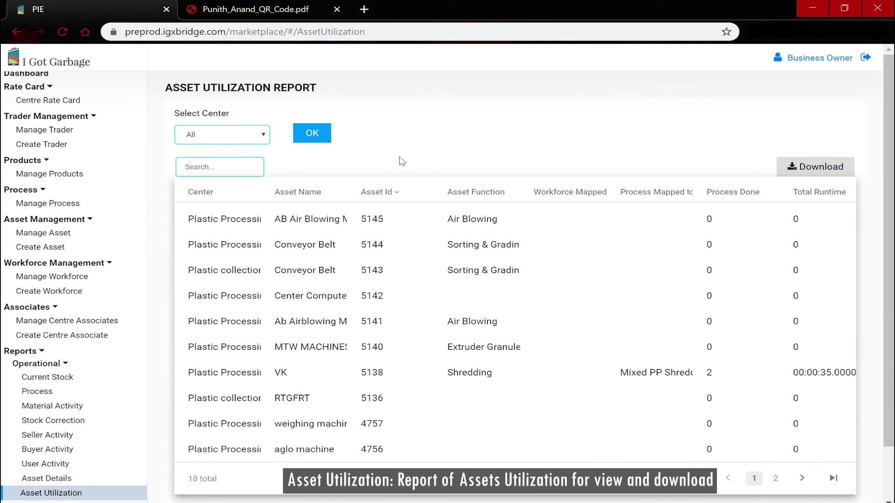
scroll(87, 410, "down", 3)
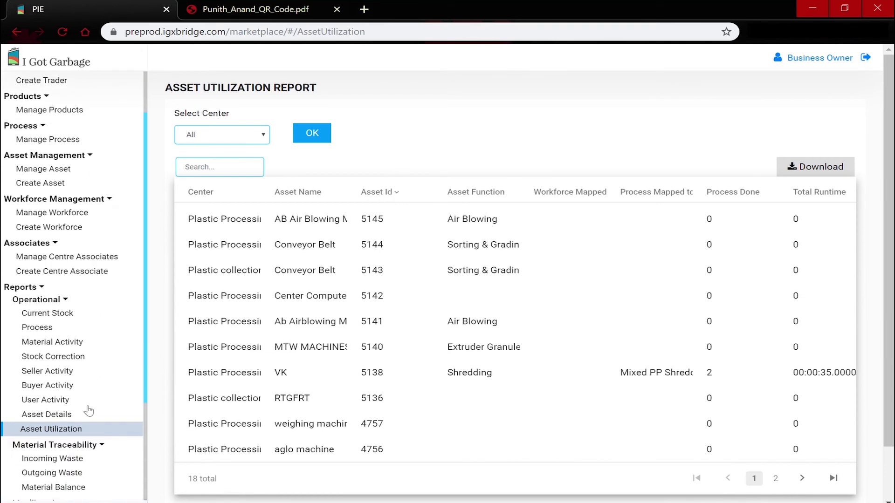
Open the Incoming Waste report and adjust its filter selections
left_click(61, 396)
left_click(305, 140)
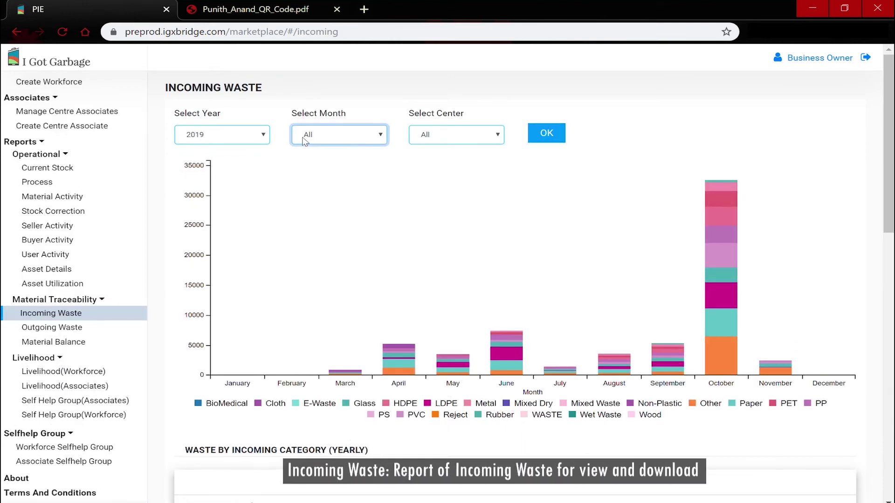
left_click(454, 136)
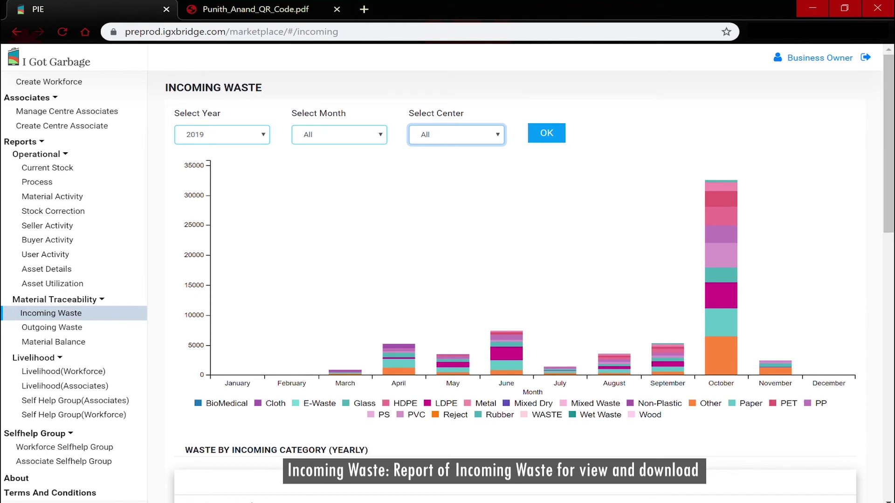
Review the Outgoing Waste and Material Balance reports, opening the Material Balance centre filter
left_click(73, 329)
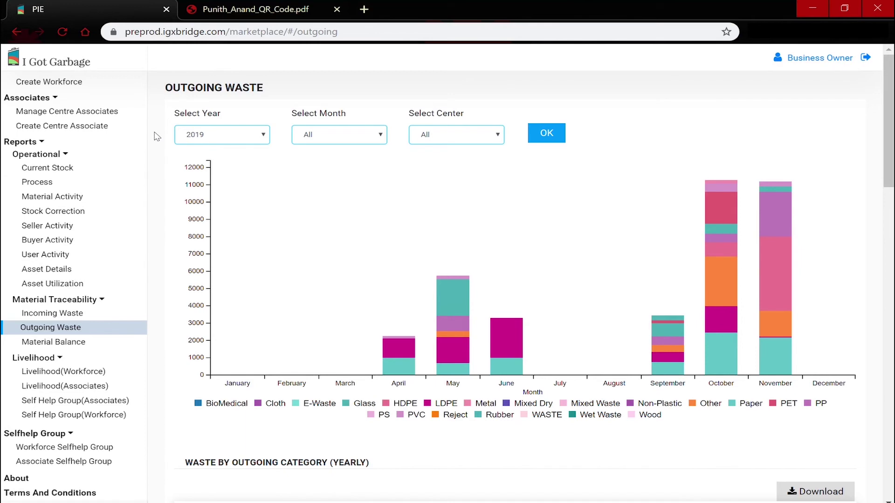
left_click(77, 342)
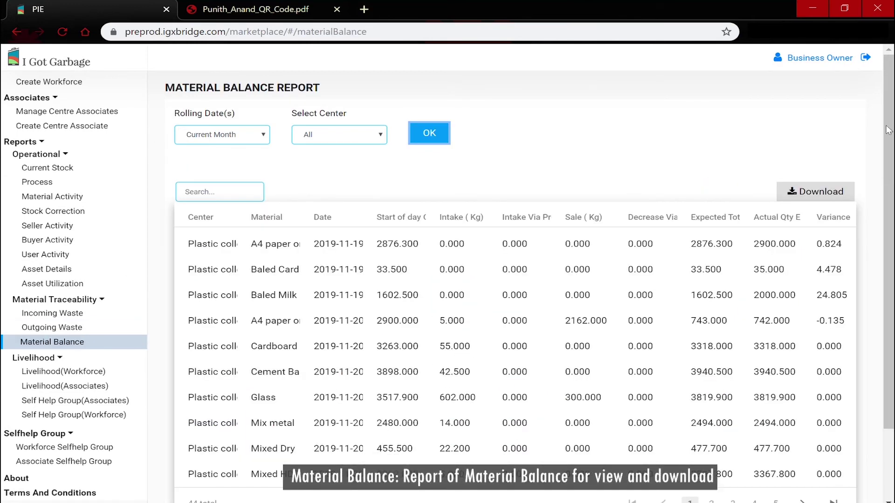
scroll(888, 131, "down", 1)
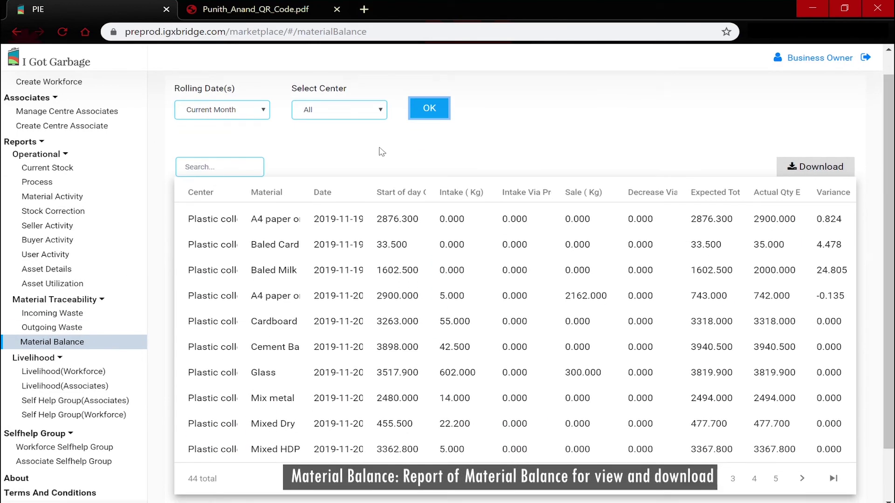
left_click(380, 115)
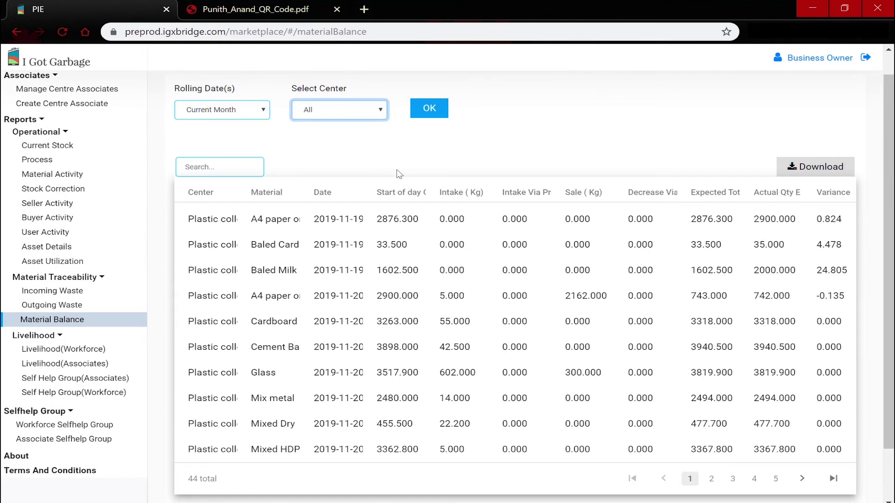
scroll(398, 174, "up", 1)
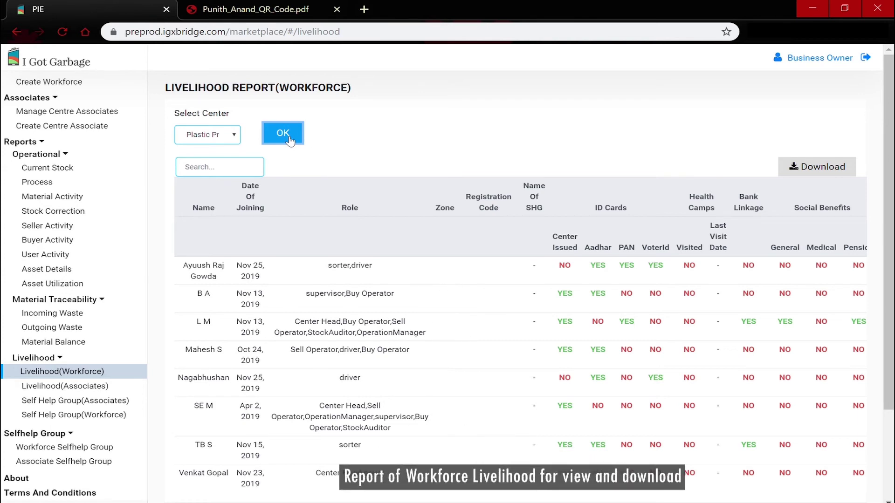
Scroll across the Workforce Livelihood table and review the Associates Livelihood report
scroll(651, 462, "down", 1)
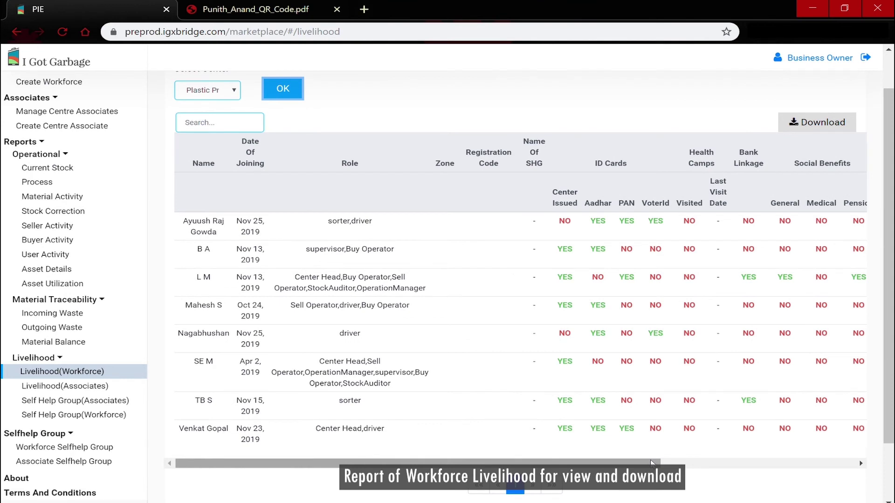
left_click_drag(651, 463, 852, 466)
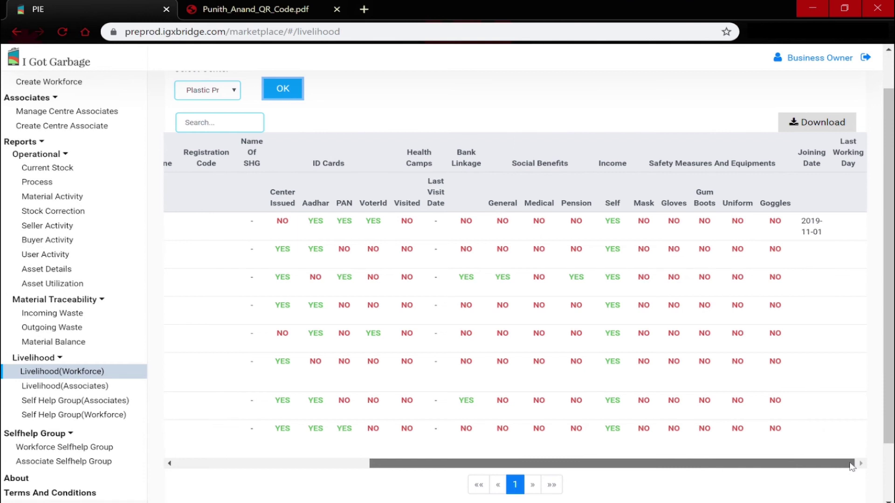
left_click(65, 385)
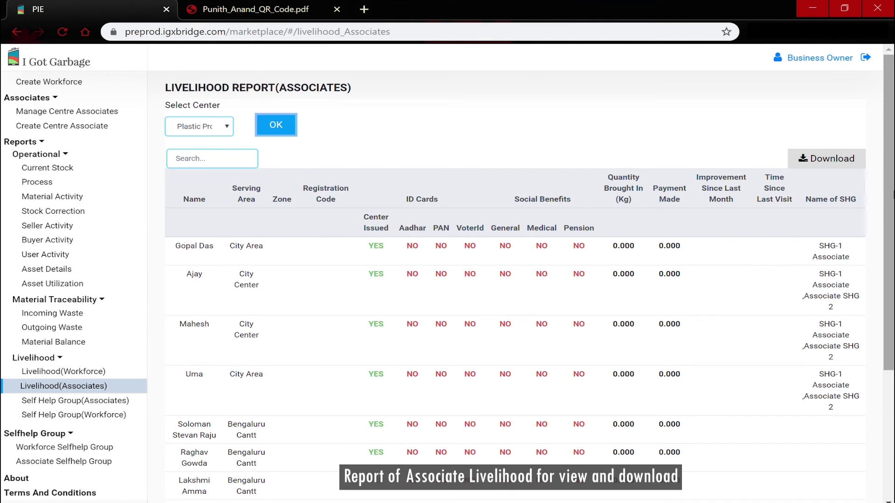
scroll(515, 279, "down", 2)
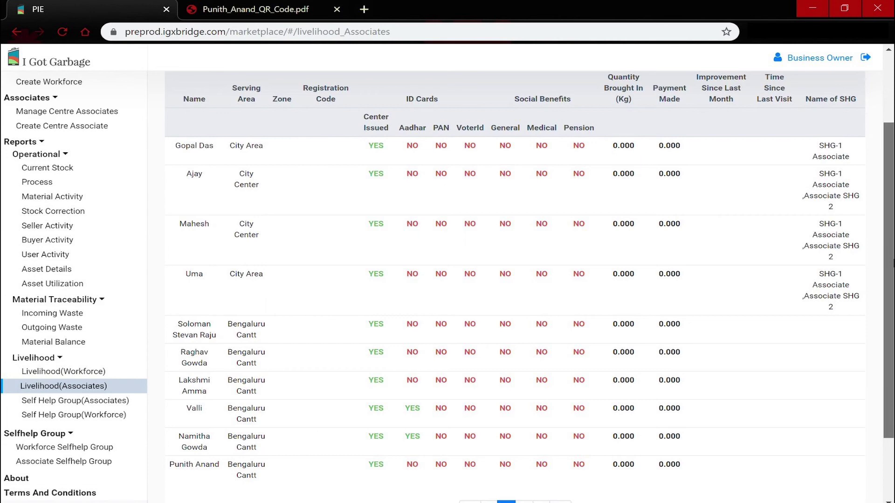
scroll(515, 280, "up", 2)
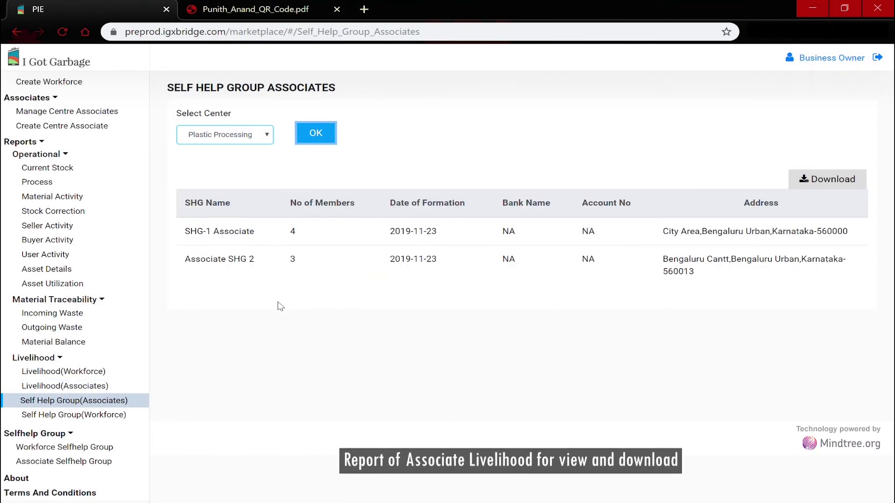
Load the Self Help Group (Workforce) report for Plastic Processing
left_click(227, 307)
left_click(116, 415)
left_click(308, 136)
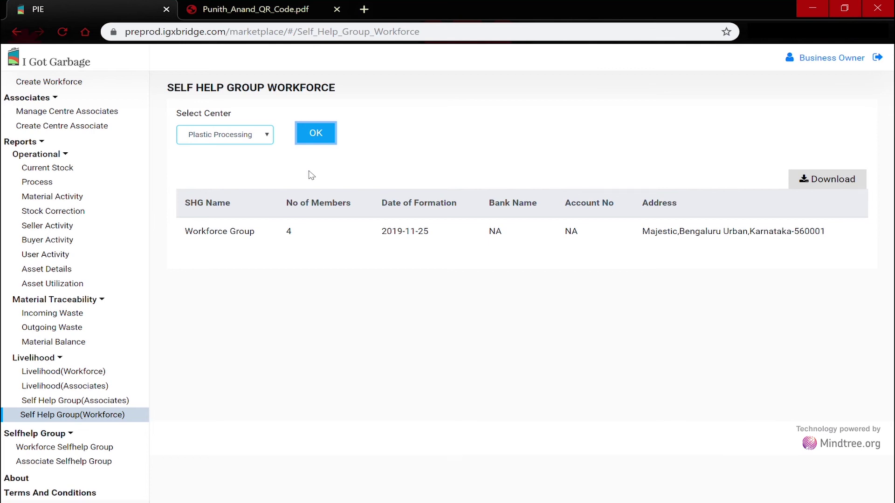
Start a new workforce self help group named 'SHG Group 3' at Plastic Processing Center
left_click(93, 448)
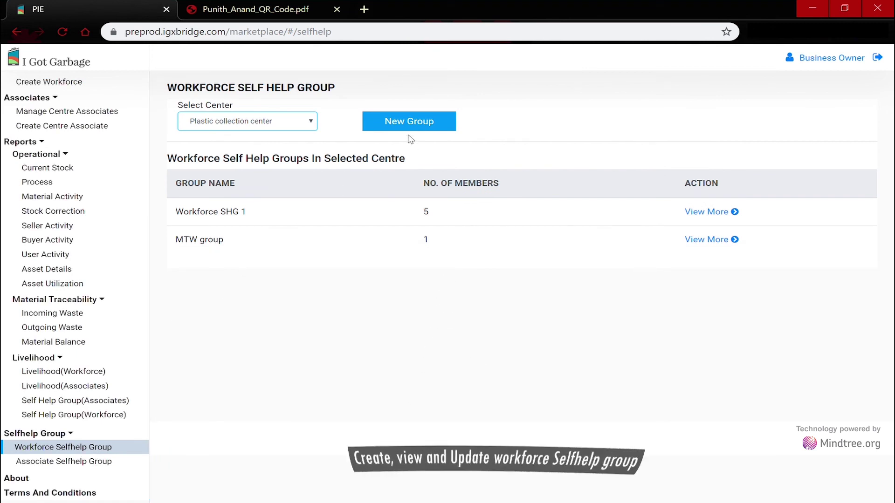
left_click(319, 121)
left_click(273, 181)
left_click(398, 134)
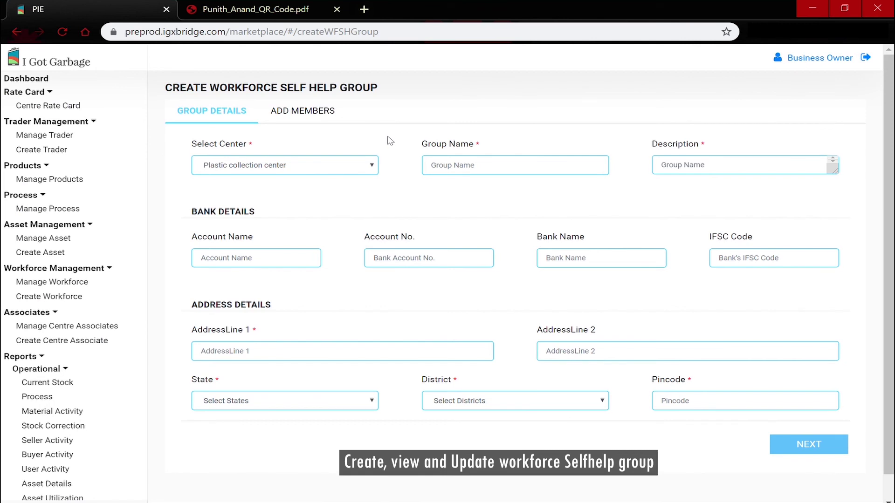
left_click(366, 162)
left_click(320, 221)
left_click(468, 173)
type("SHG Frou")
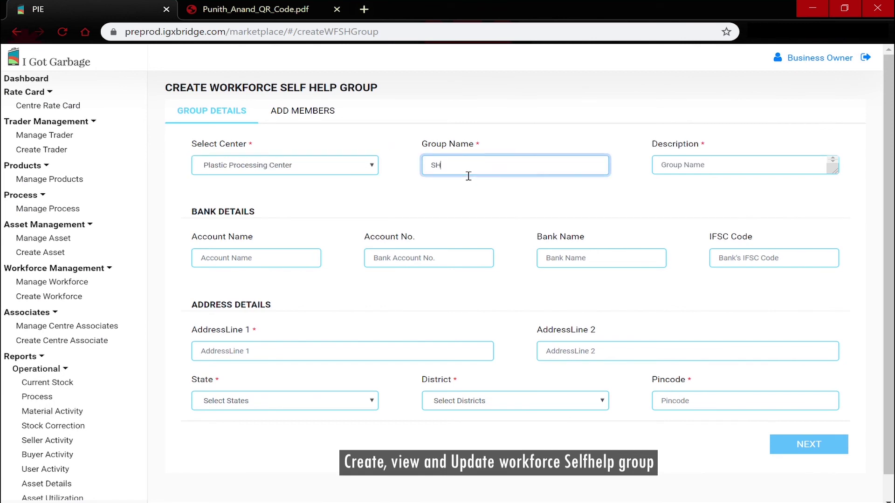
key("BackSpace")
key("BackSpace")
key("BackSpace")
key("BackSpace")
type("Group 3")
Enter description 'SHG' and address Bengaluru Cantt, Karnataka, Bengaluru Urban, pincode 560015
left_click(705, 173)
type("SHG")
left_click(437, 351)
type("Bengaluru Cantt")
left_click(340, 394)
left_click(342, 396)
left_click(481, 396)
left_click(616, 248)
left_click(727, 401)
type("560015")
Add five workers as group members and save the group
left_click(808, 444)
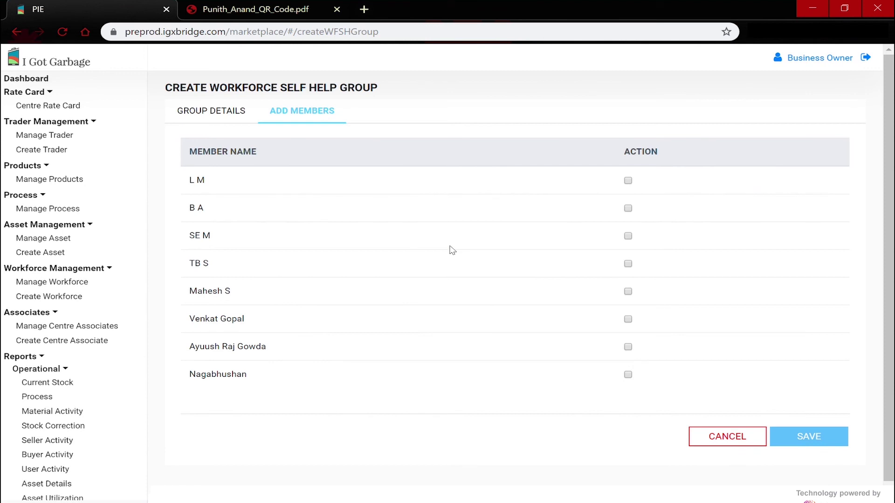
left_click(628, 375)
left_click(628, 346)
left_click(628, 319)
left_click(628, 291)
left_click(628, 264)
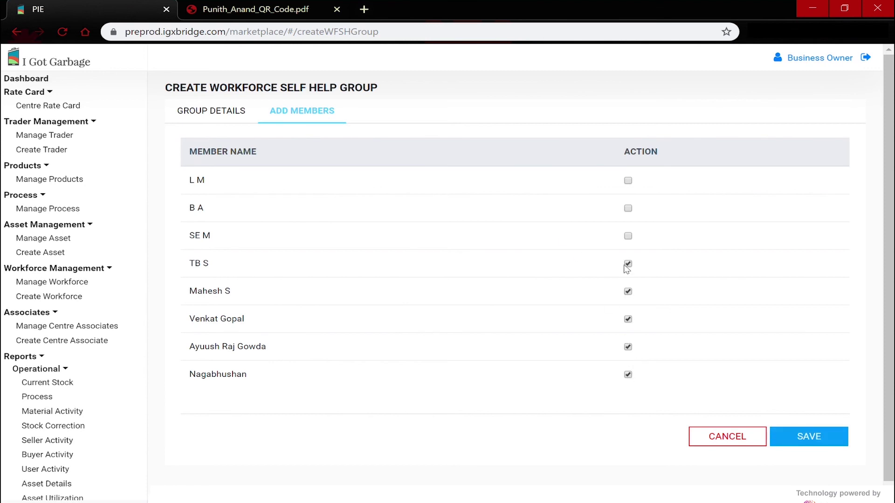
left_click(810, 443)
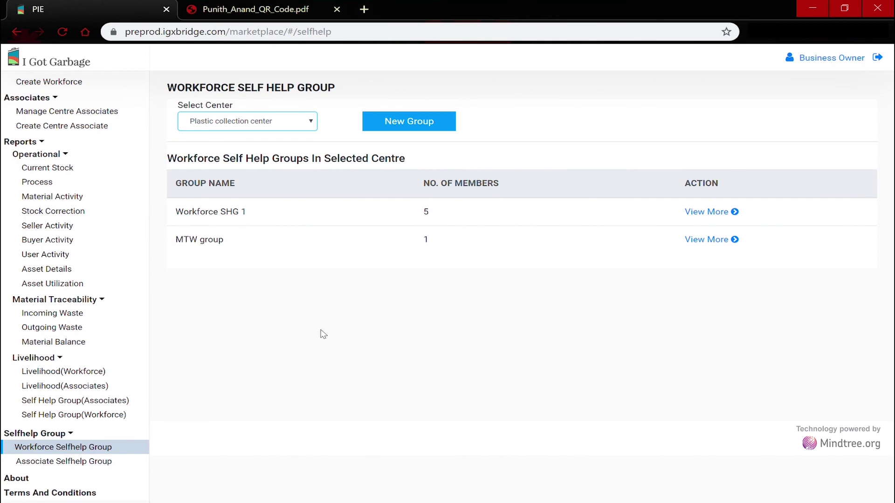
left_click(74, 462)
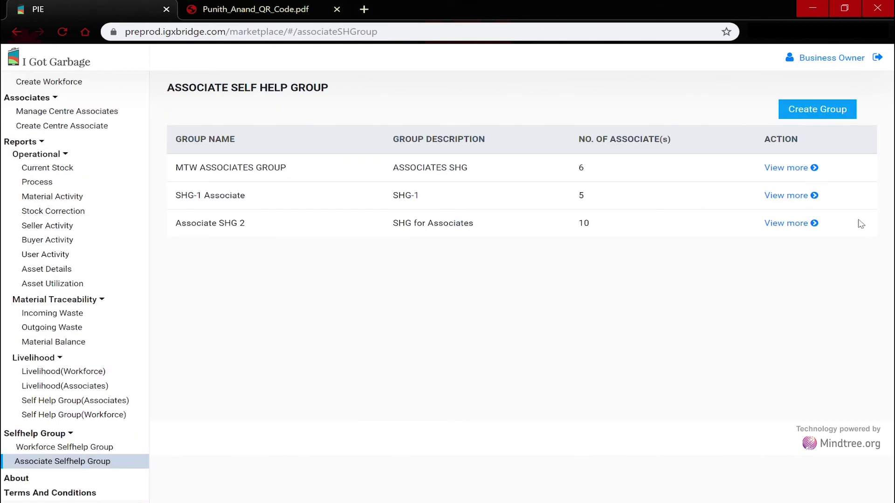
Create a new associate group named 'Associate SHG 3' with description 'SHG'
left_click(819, 109)
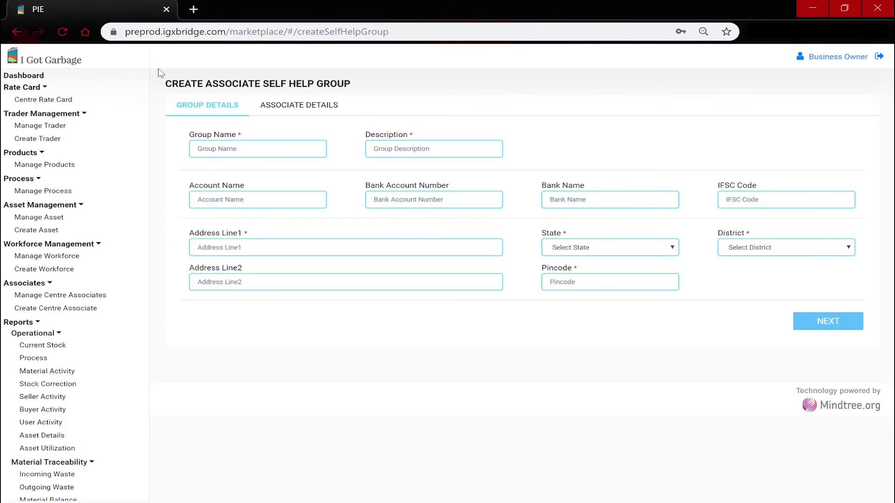
left_click(312, 152)
type("A")
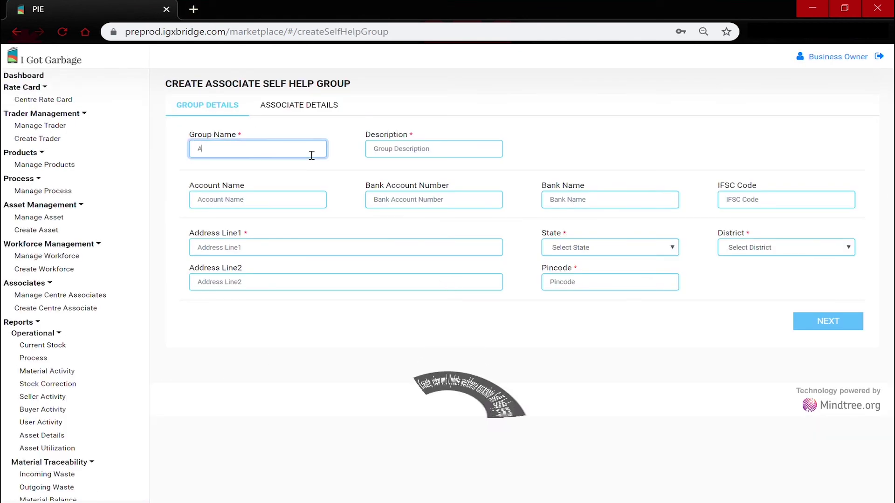
type("ssociate SHG 3")
left_click(393, 157)
type("SHG")
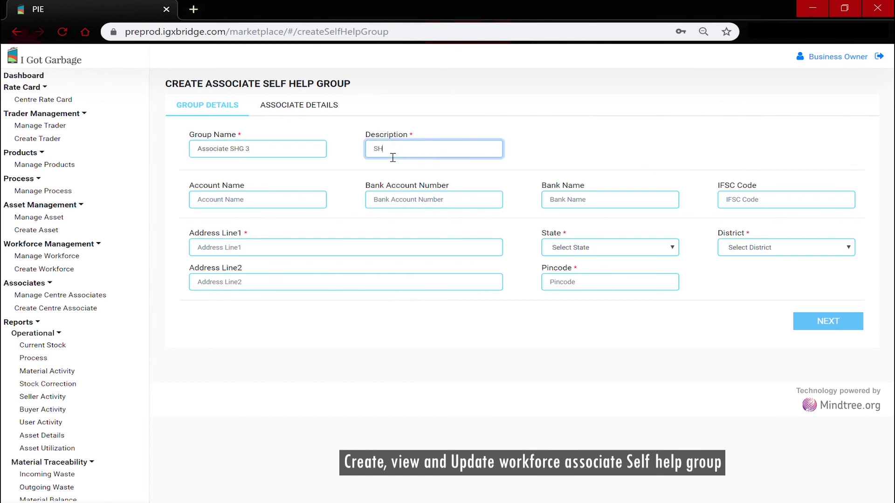
Fill the address: 'Bengaluru - 4', Karnataka, Bengaluru Urban, pincode 560013
left_click(612, 254)
key("k")
left_click(754, 258)
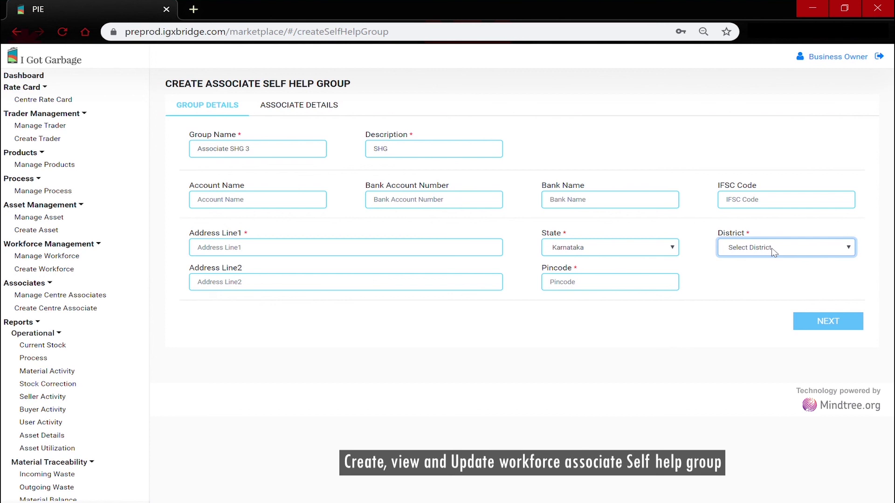
key("b")
left_click(633, 289)
type("560013")
left_click(795, 321)
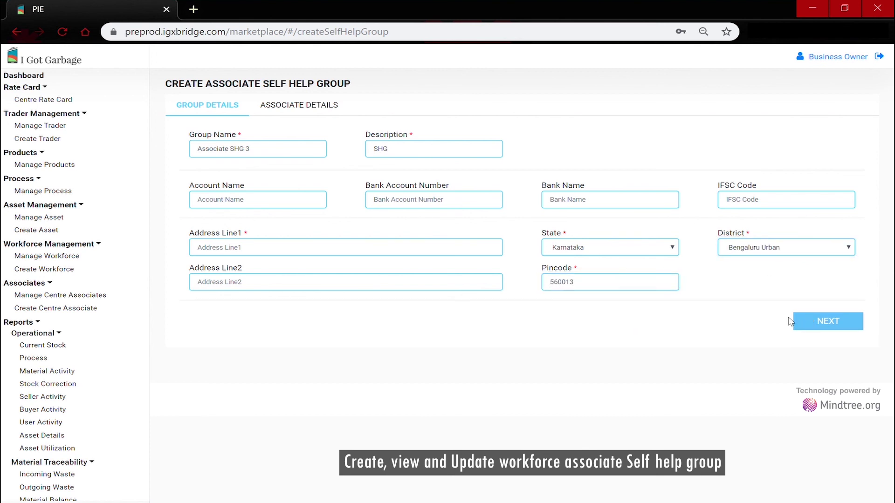
left_click(455, 247)
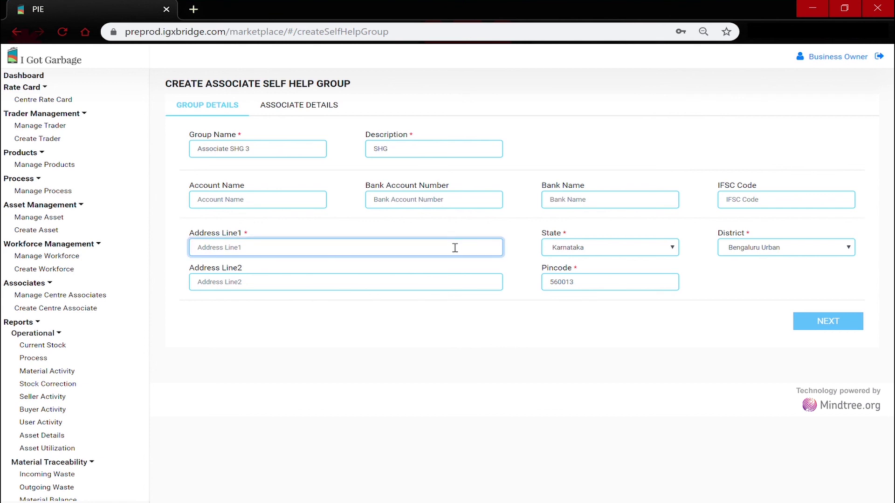
type("Bengaluru - 4")
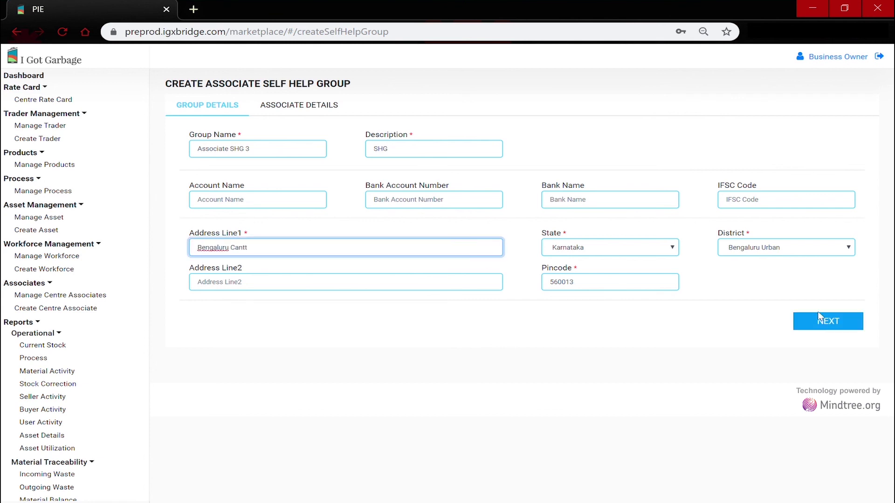
left_click(824, 321)
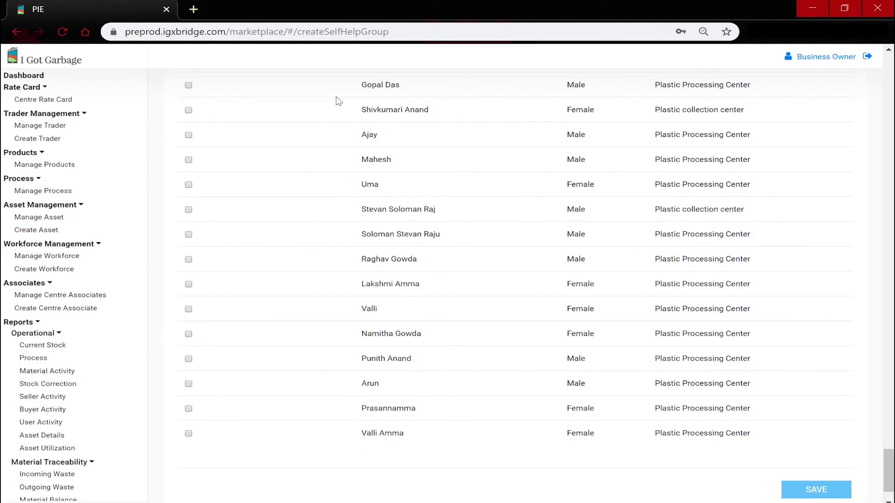
Tick the associates to include and save the group, leaving 7 associates in it
left_click(188, 85)
left_click(188, 110)
left_click(188, 135)
left_click(188, 159)
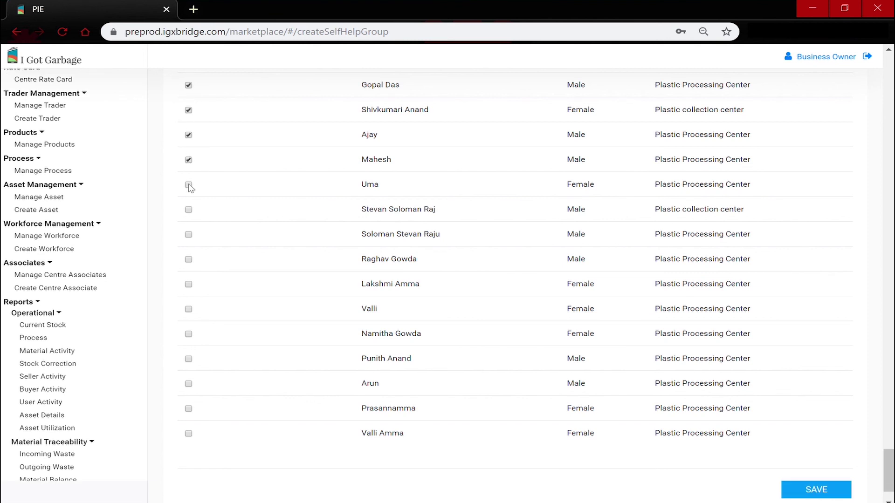
left_click(188, 209)
left_click(188, 283)
left_click(188, 309)
left_click(188, 334)
left_click(188, 359)
left_click(188, 383)
left_click(790, 491)
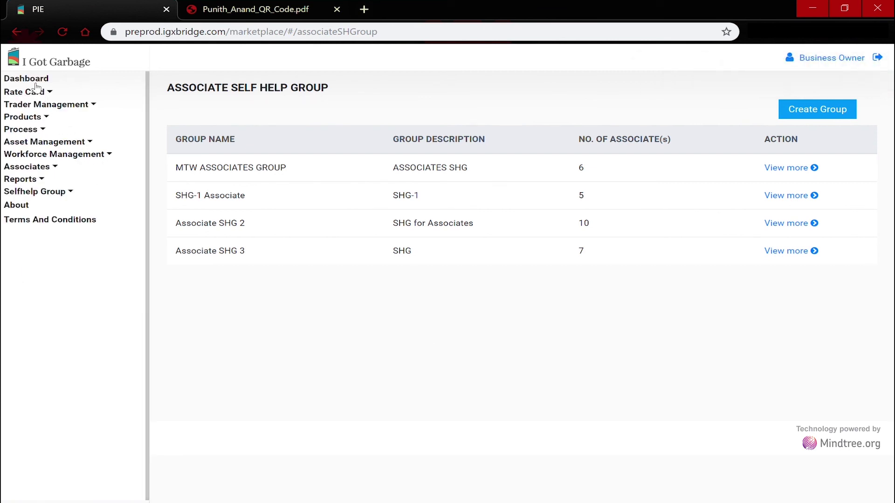
left_click(35, 82)
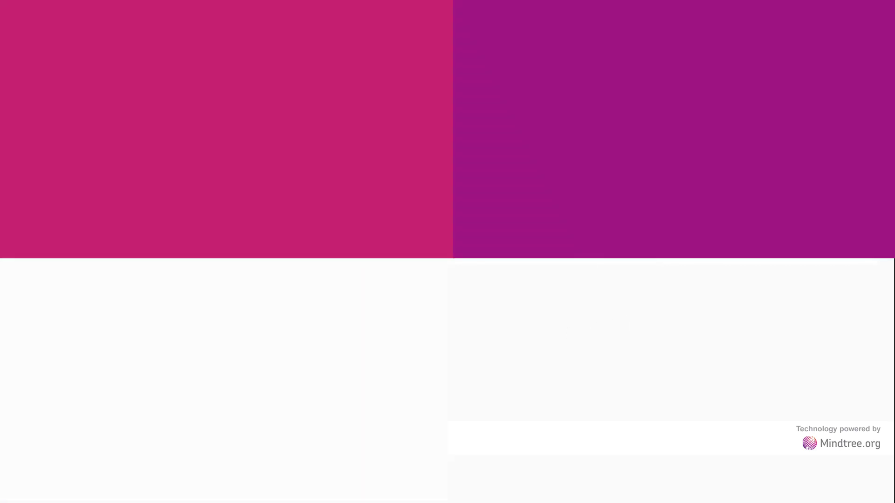